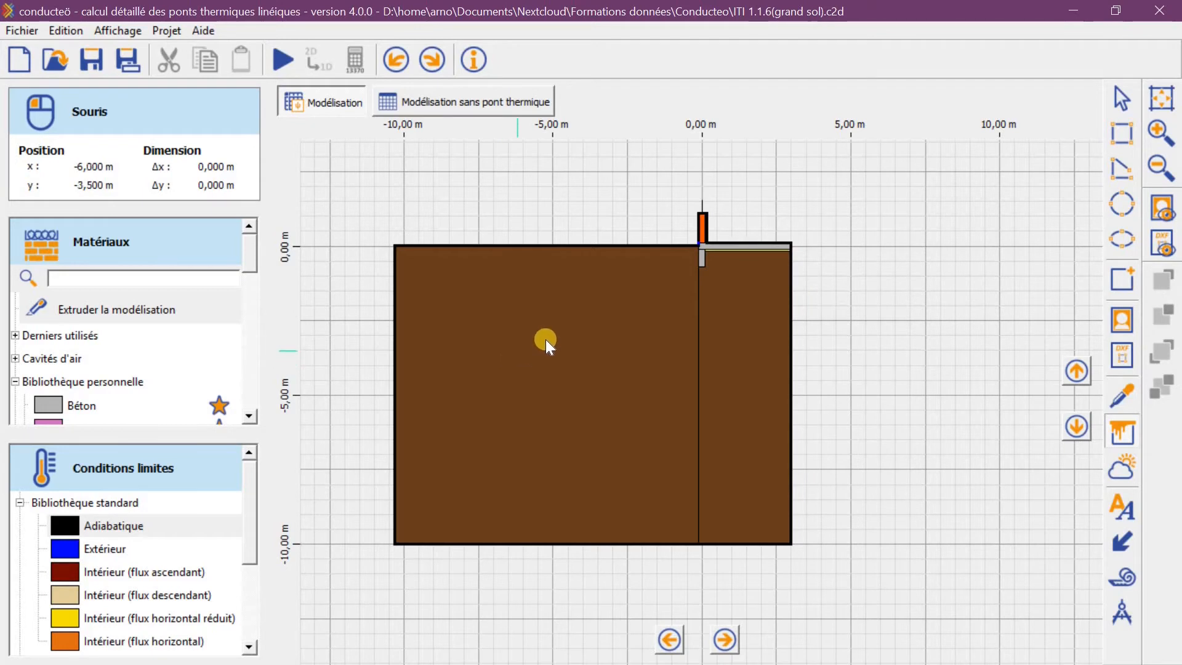
- Examine the geometry, material and mesh settings of both soil volumes, the footing, the underslab insulation and the concrete slab
left_click_drag(550, 333, 538, 363)
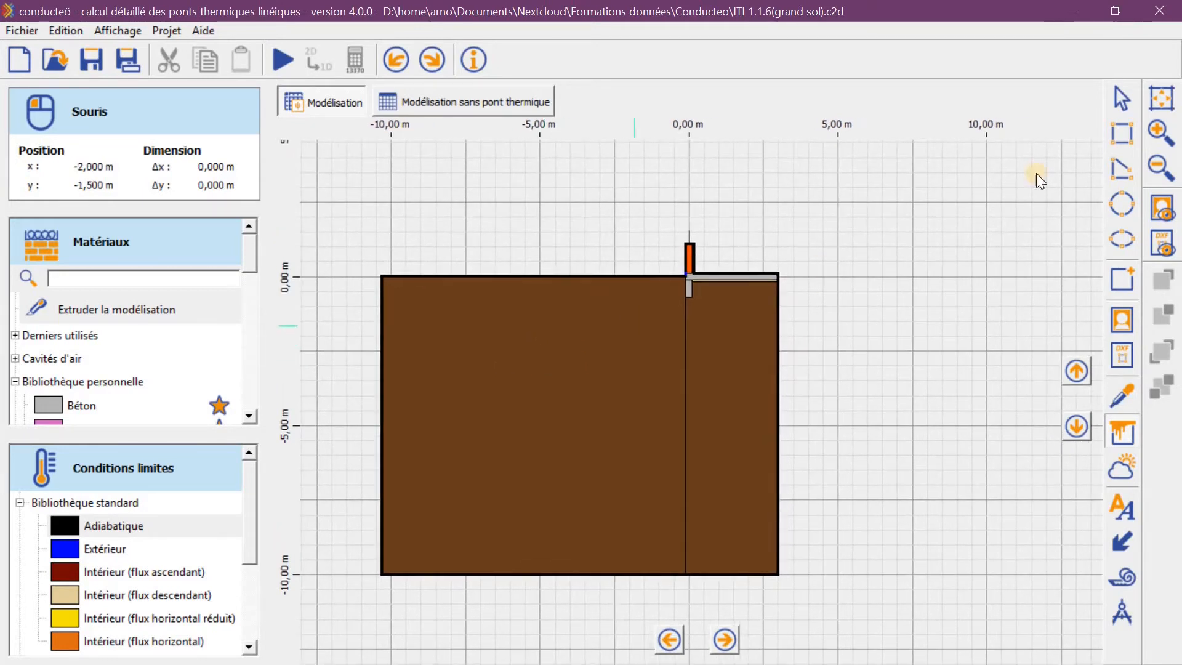
left_click(1120, 97)
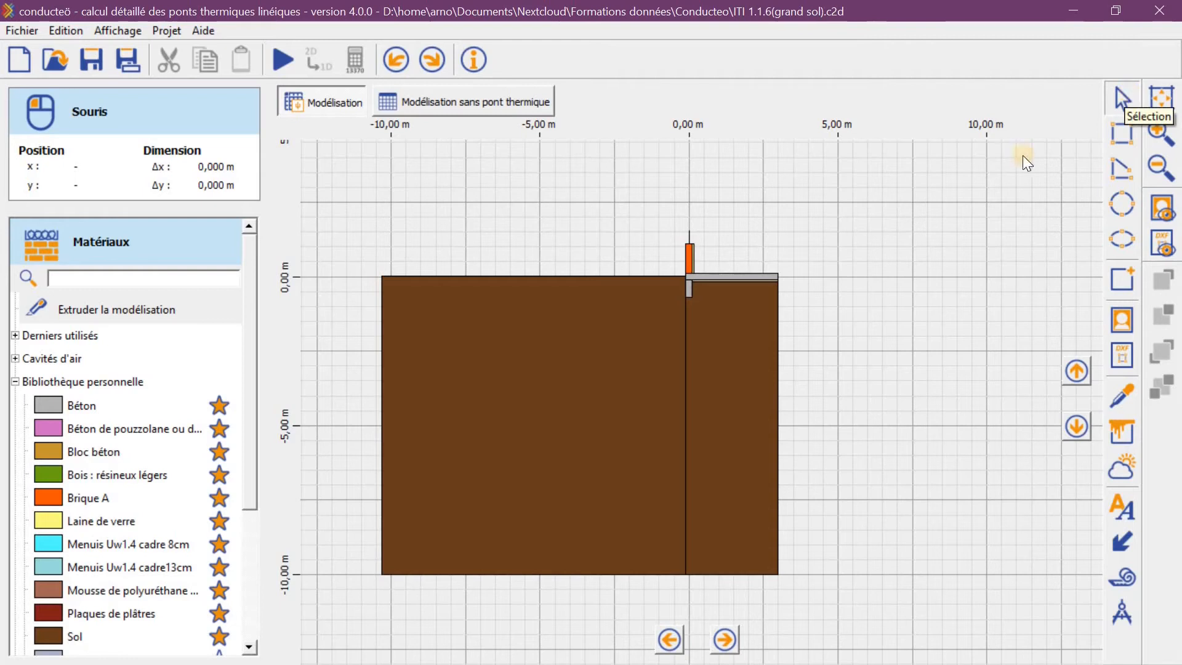
left_click(544, 330)
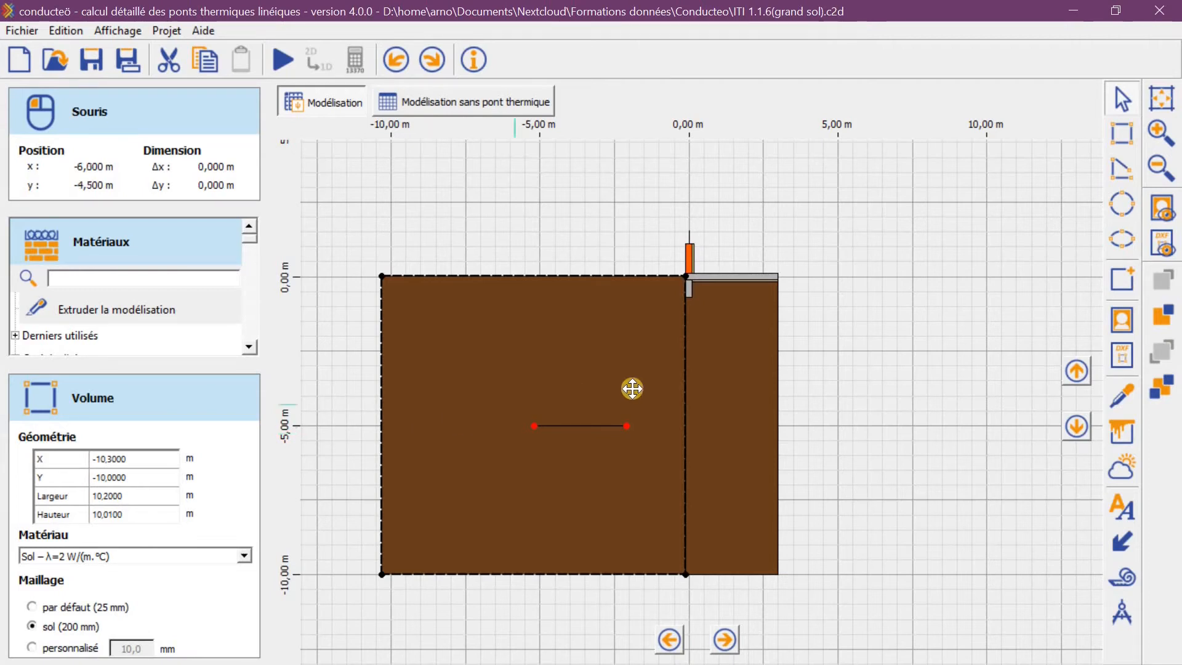
left_click(703, 409)
scroll(662, 276, "up", 1)
scroll(625, 237, "up", 5)
left_click(500, 302)
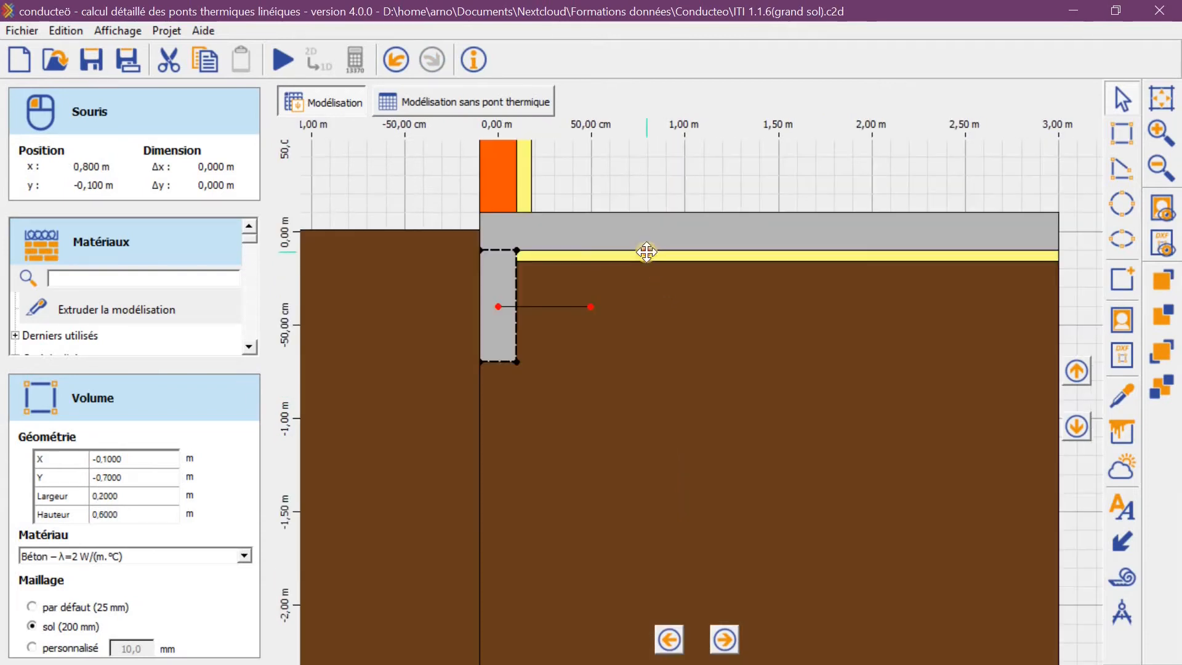
left_click(647, 254)
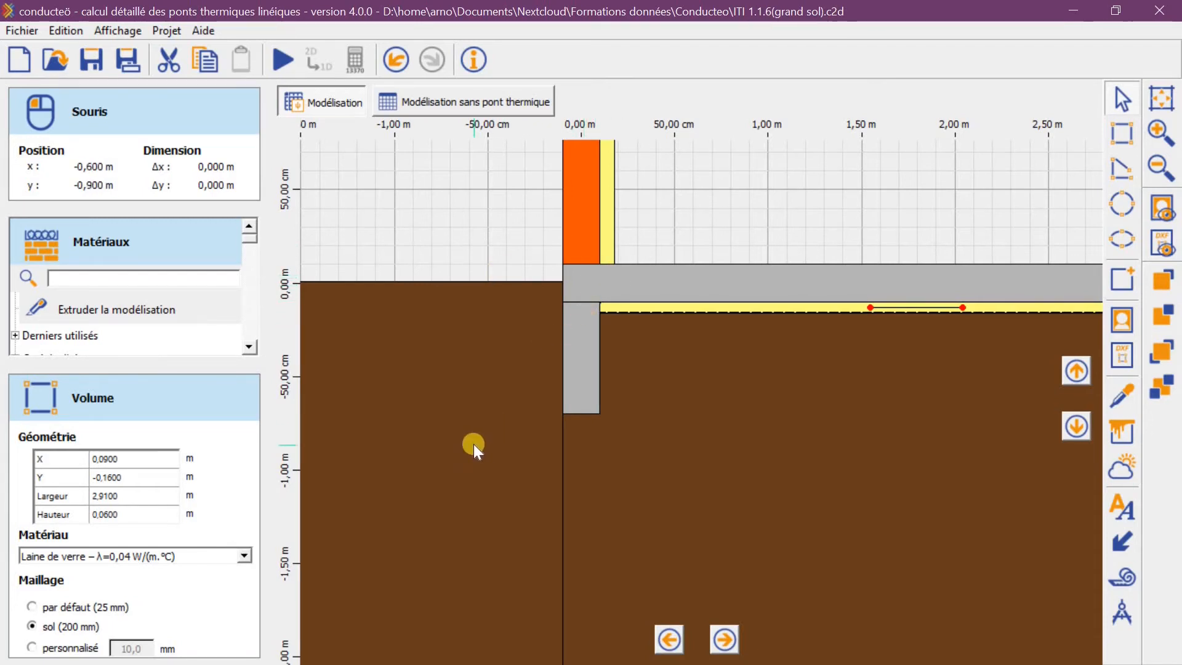
left_click(641, 412)
left_click(590, 378)
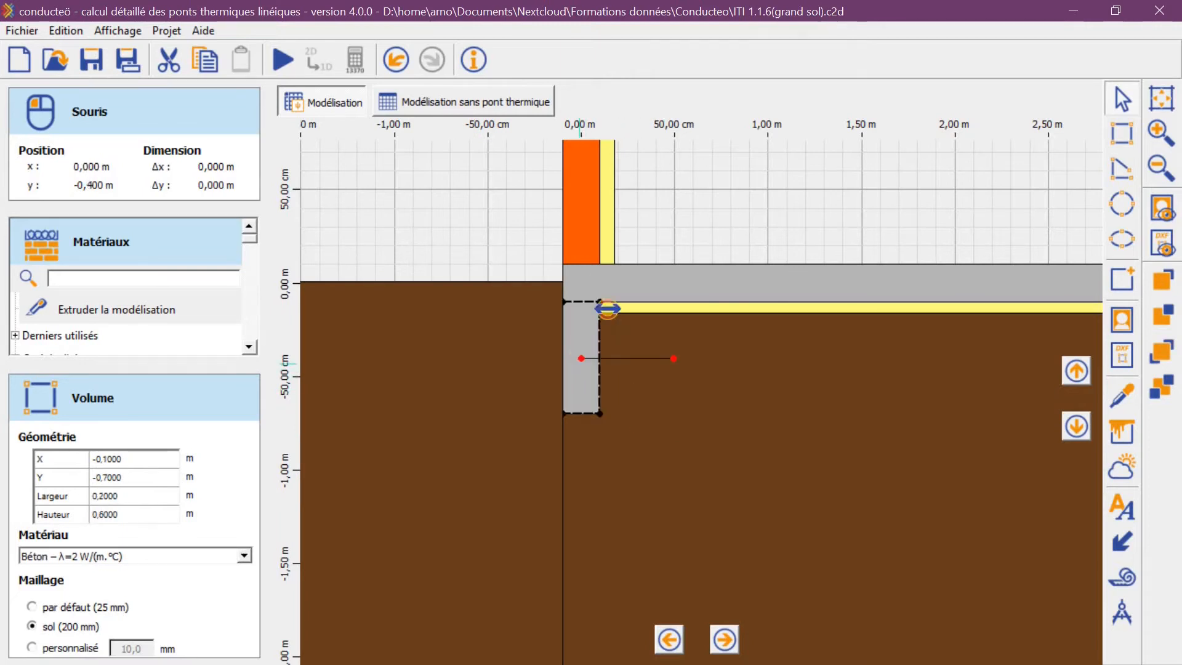
left_click(622, 287)
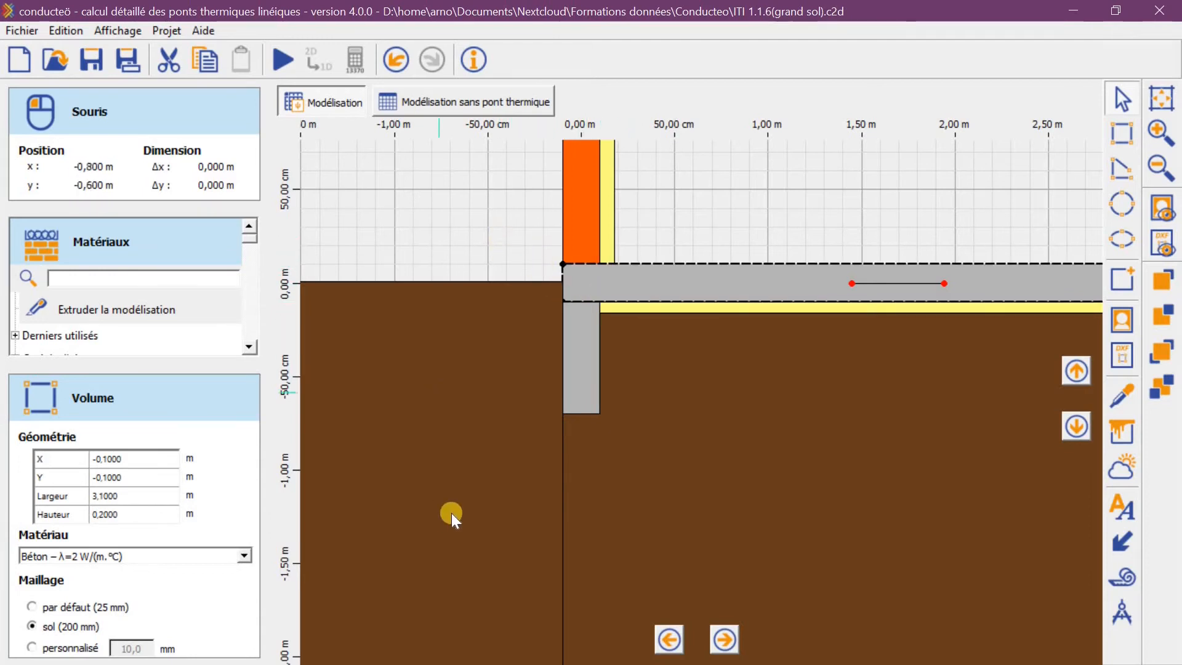
- Draw a Sol rectangle about 0.6 m wide and 0.5 m high over the top of the concrete footing
left_click(1130, 134)
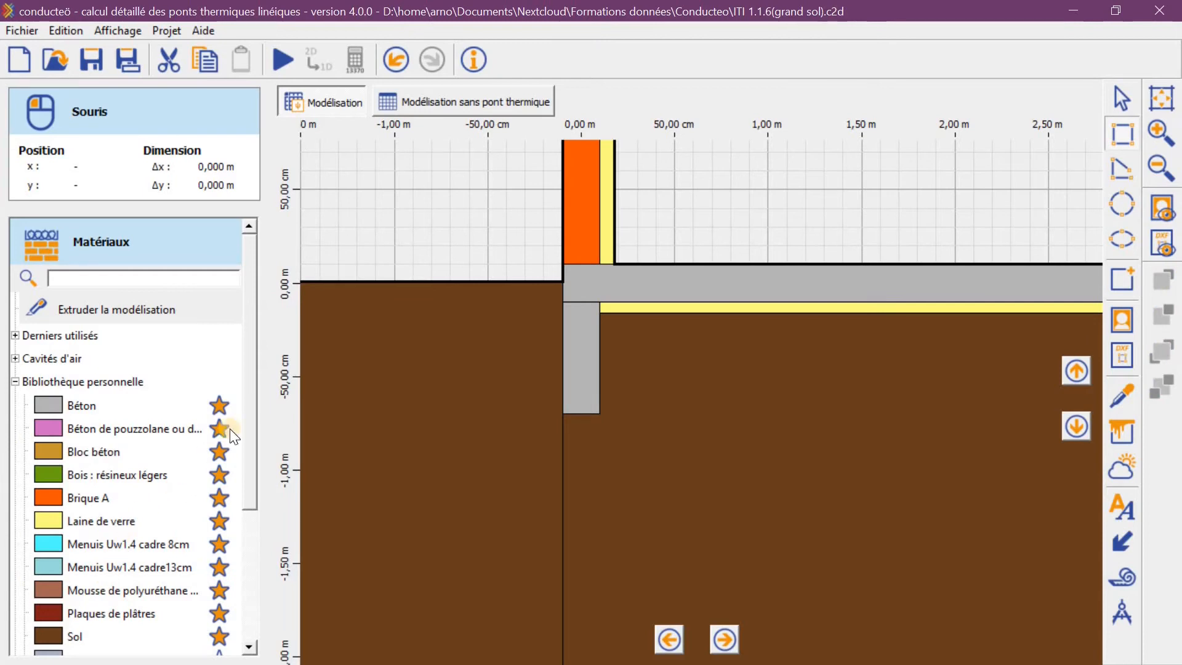
left_click_drag(246, 409, 255, 462)
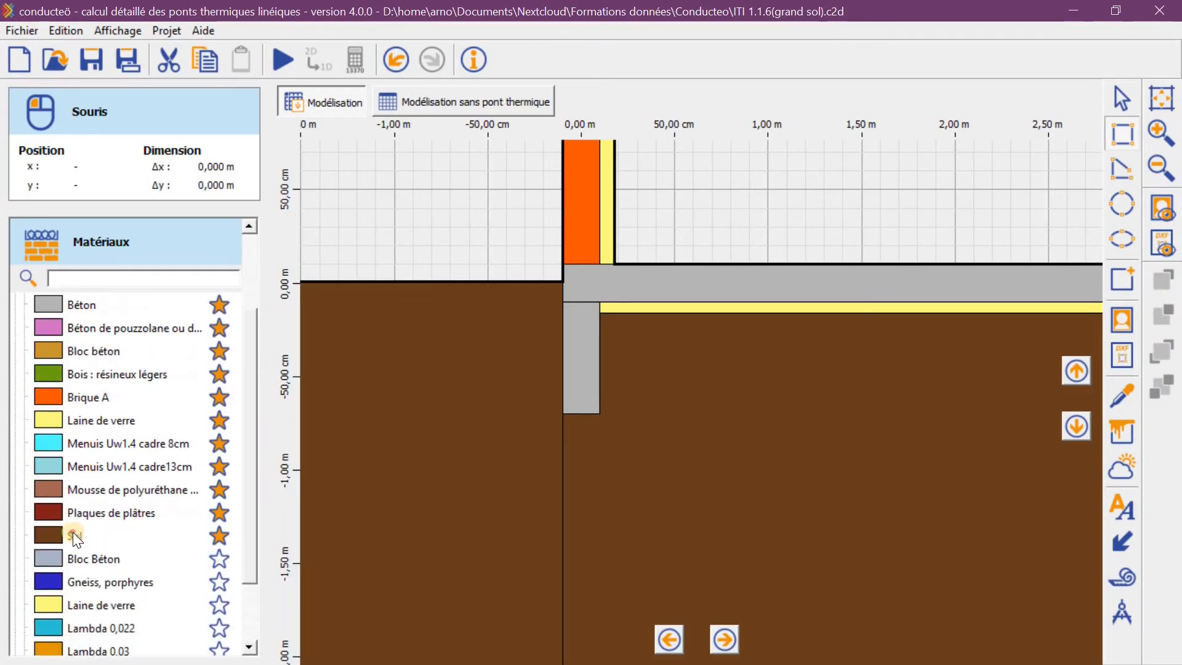
left_click(74, 533)
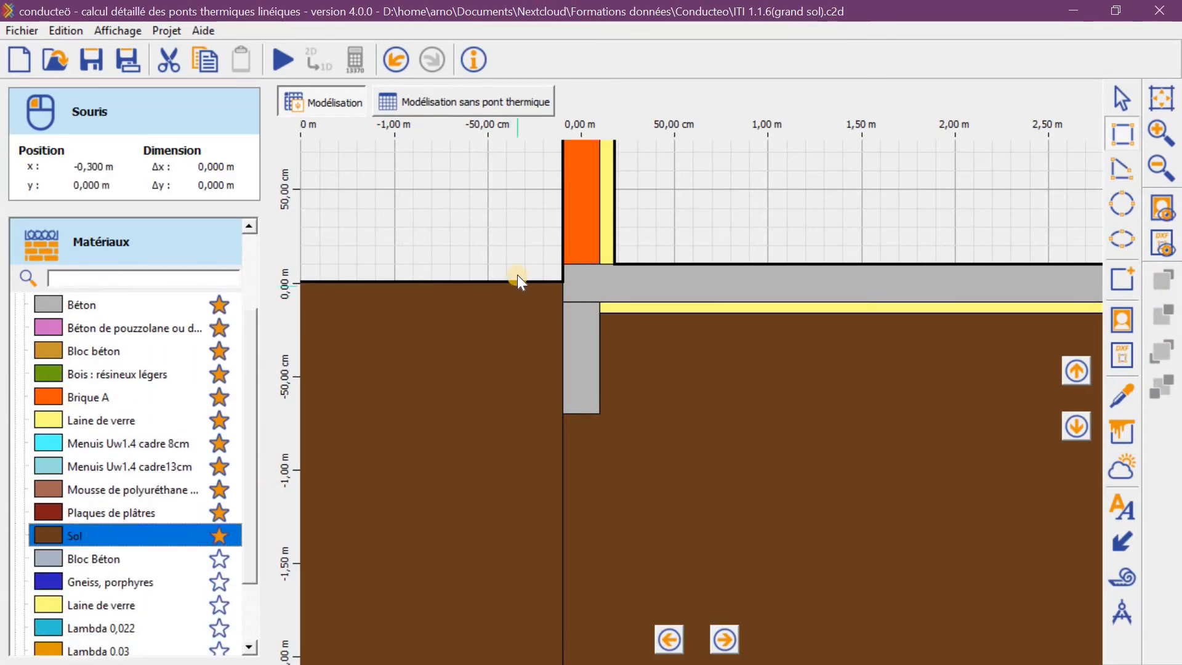
left_click_drag(518, 282, 639, 384)
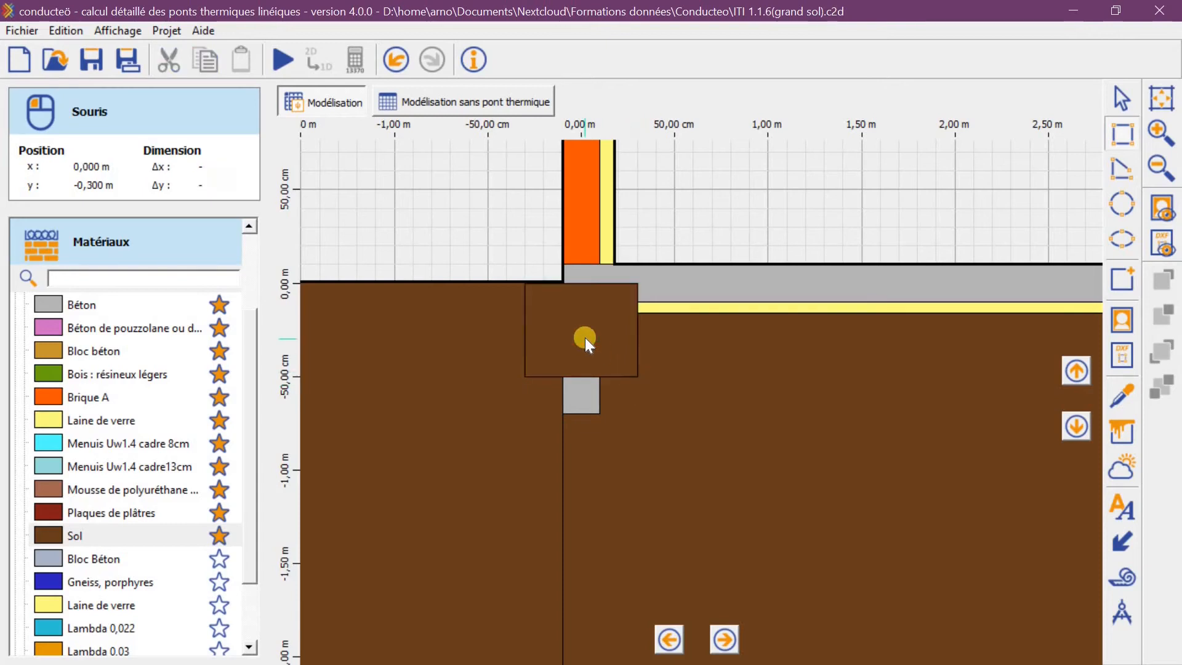
- Send the new soil rectangle behind the slab, insulation and footing volumes
left_click(1124, 95)
left_click(604, 305)
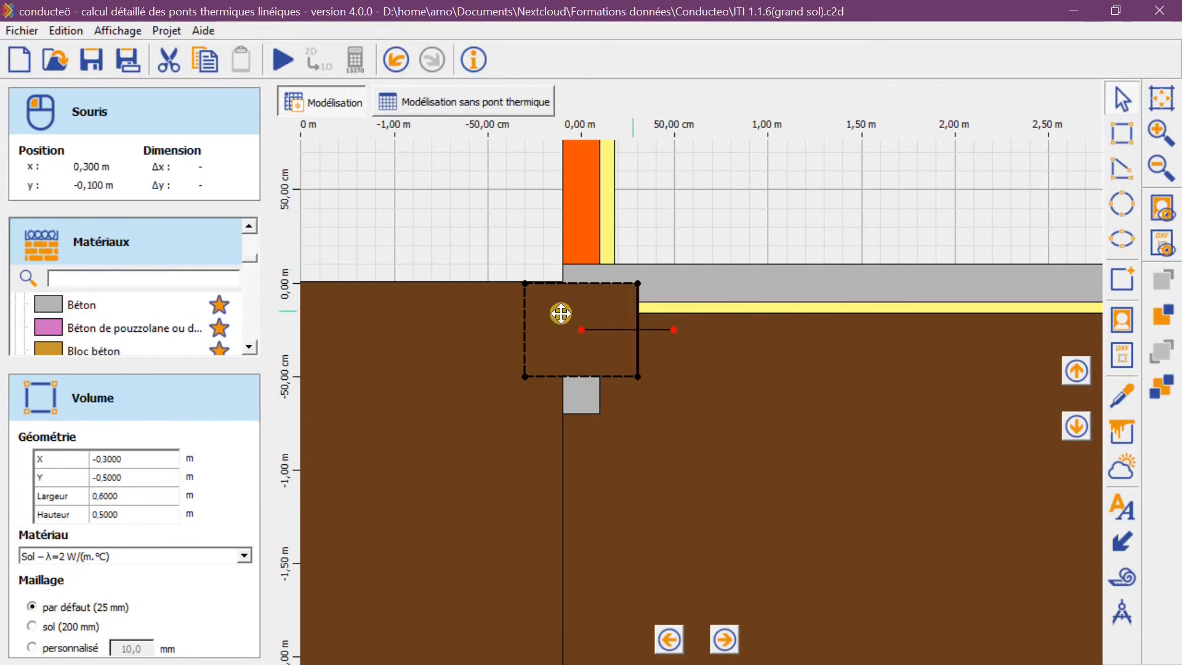
left_click(1160, 318)
scroll(586, 264, "up", 5)
scroll(599, 288, "down", 5)
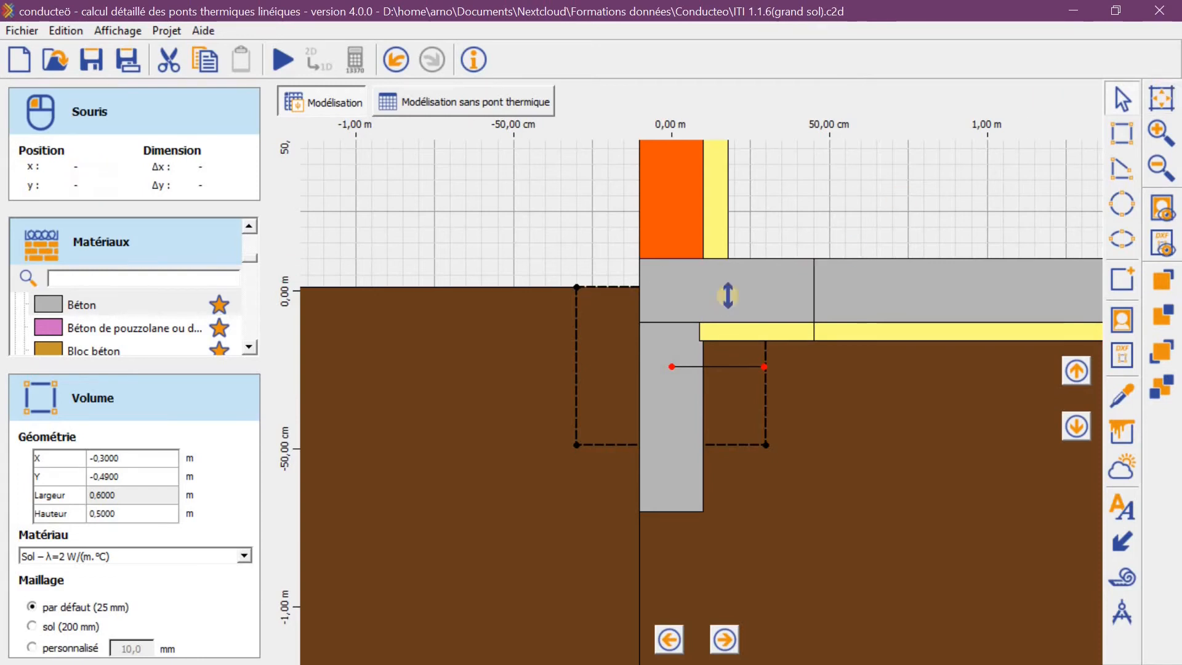
- Check the material and mesh settings of the slab, brick wall, wall insulation and footing around the junction
left_click(683, 295)
left_click(683, 193)
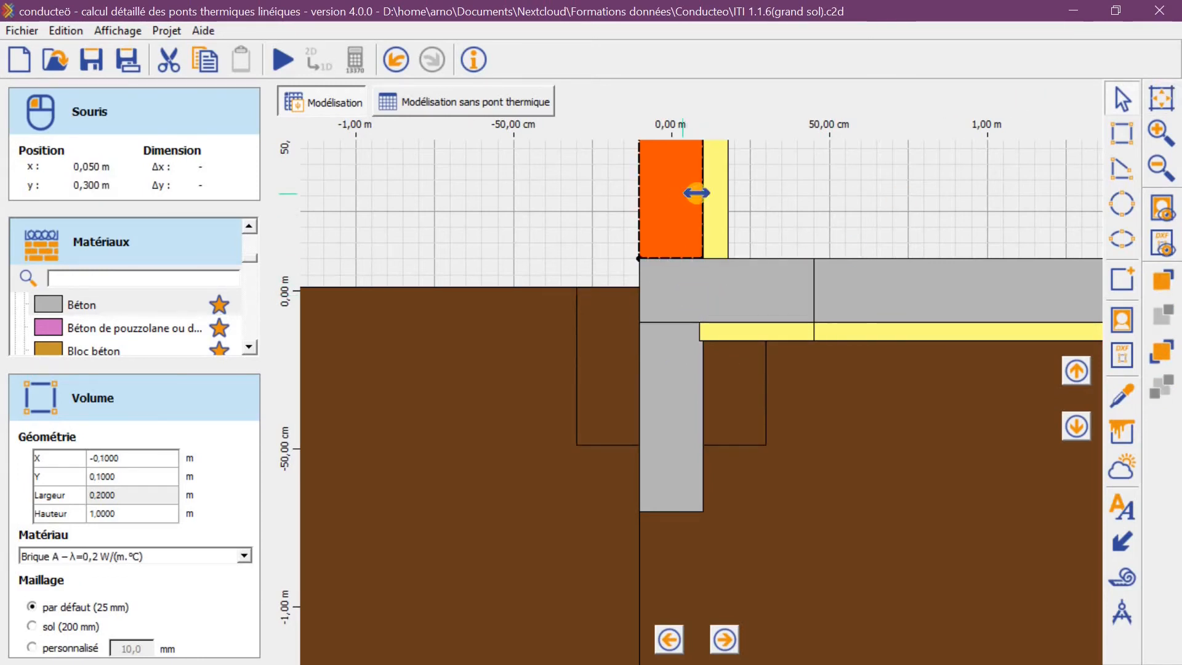
left_click(712, 192)
left_click(672, 416)
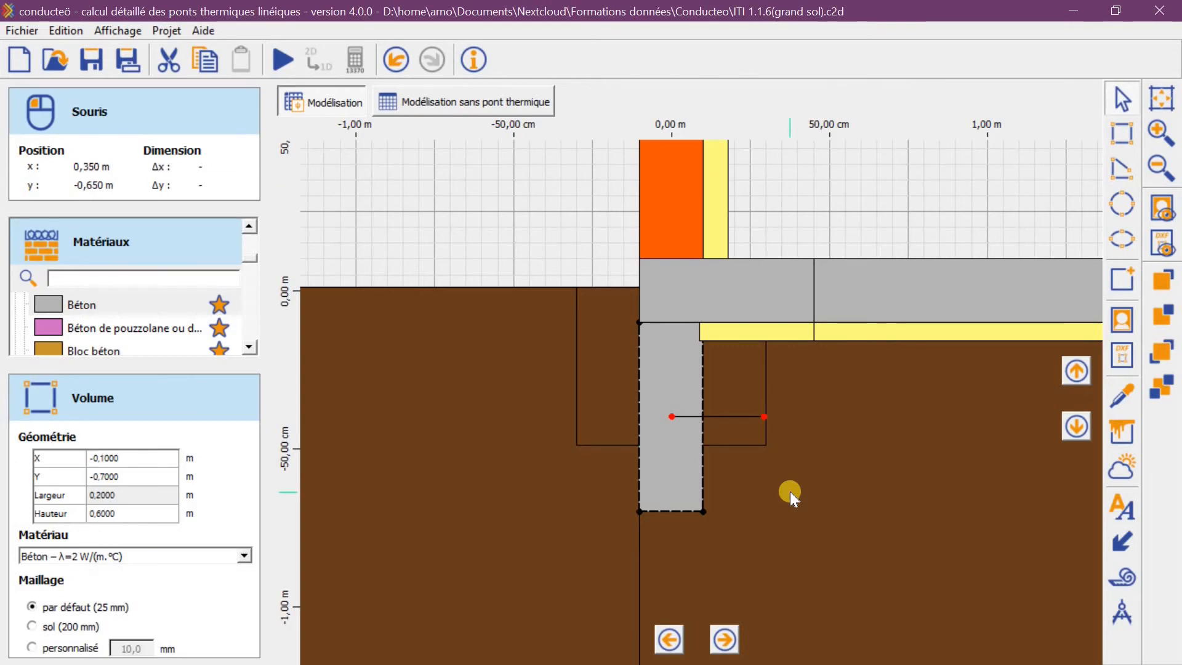
- Apply the Extérieur boundary condition to the outside ground surface and the outer face of the brick wall
scroll(521, 197, "down", 5)
left_click_drag(668, 198, 540, 219)
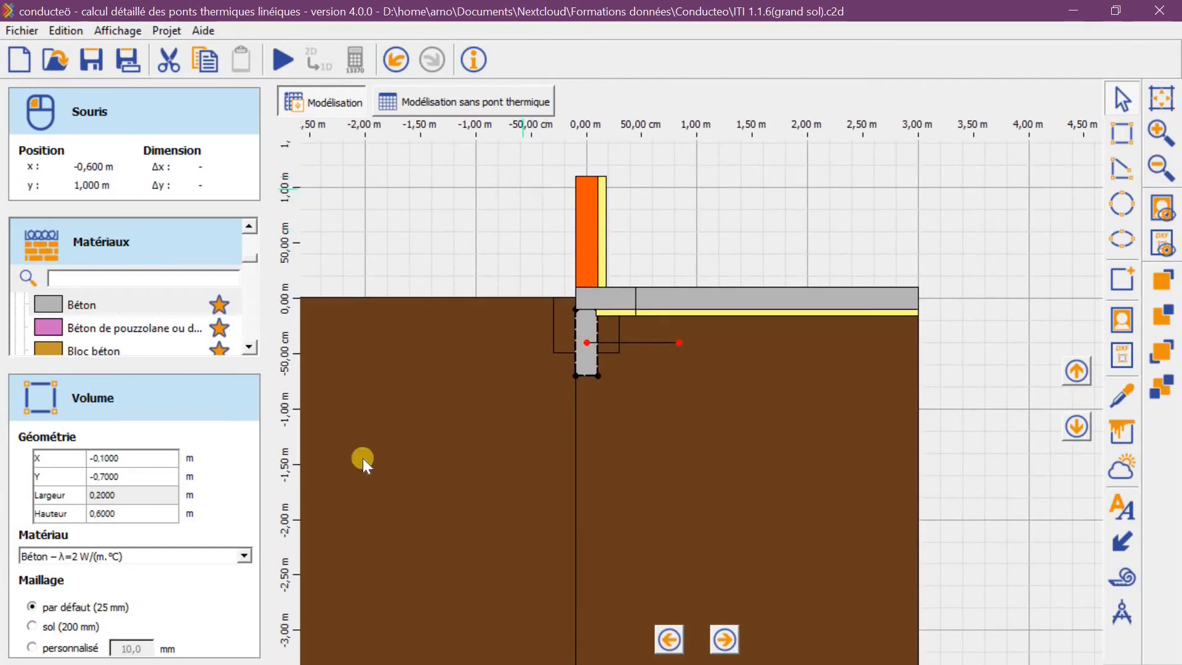
left_click(1124, 428)
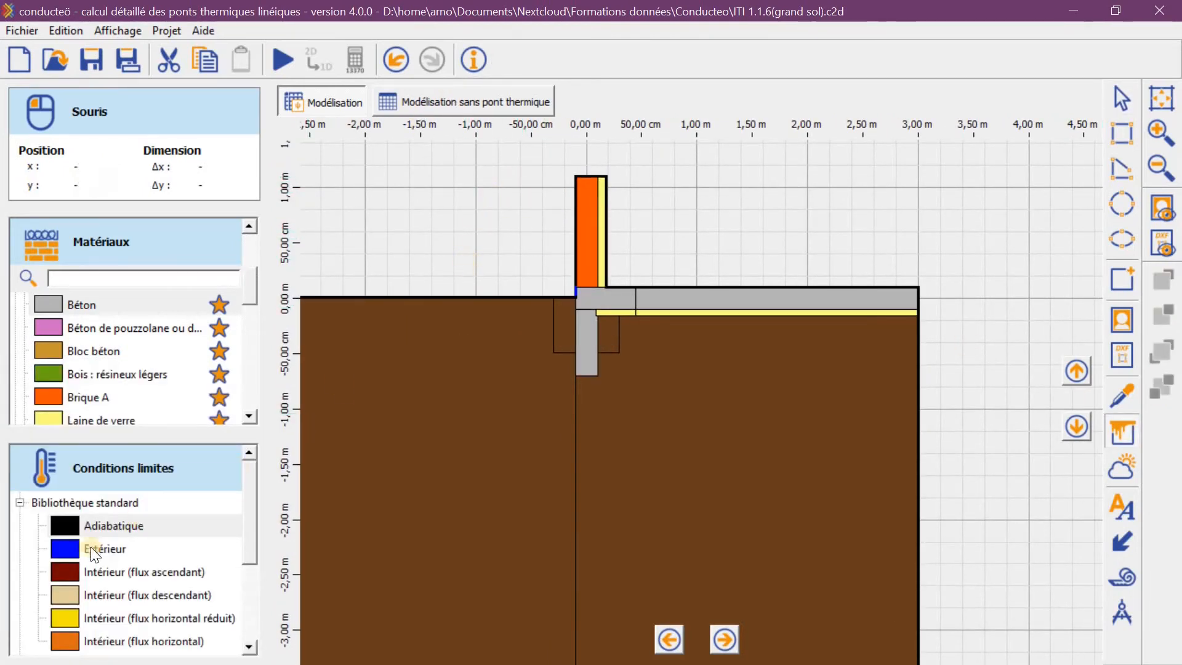
left_click(67, 561)
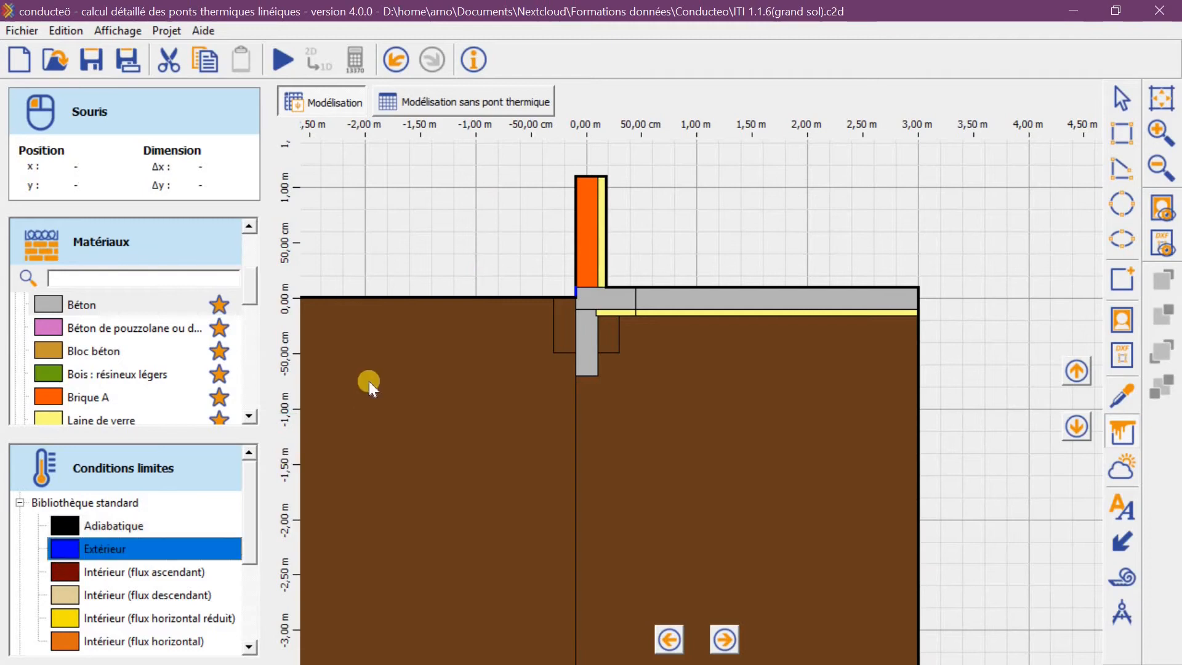
left_click(385, 300)
left_click(556, 299)
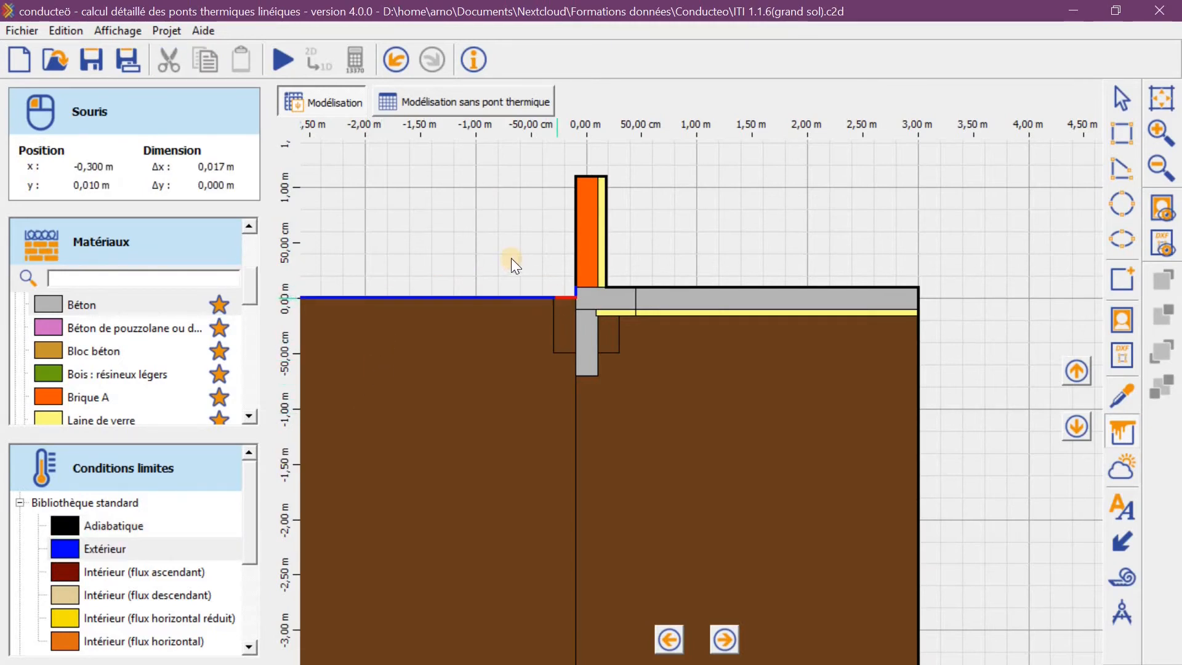
scroll(510, 258, "up", 2)
left_click_drag(374, 167, 642, 364)
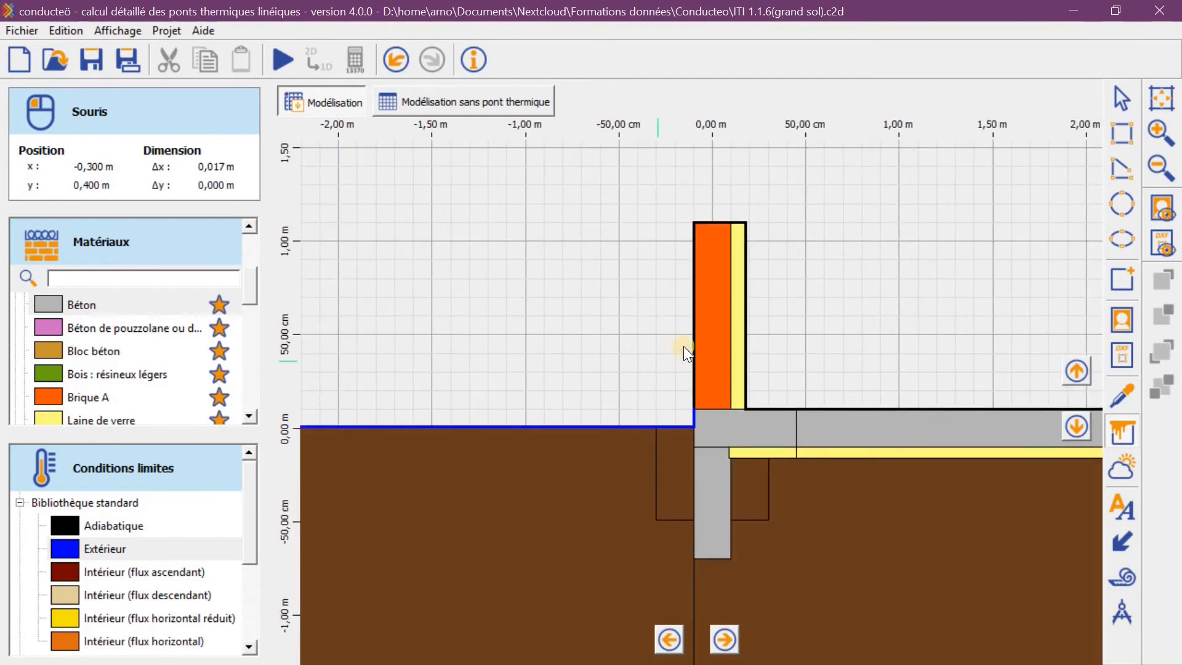
left_click(698, 336)
left_click_drag(468, 330, 1145, 296)
scroll(707, 315, "down", 3)
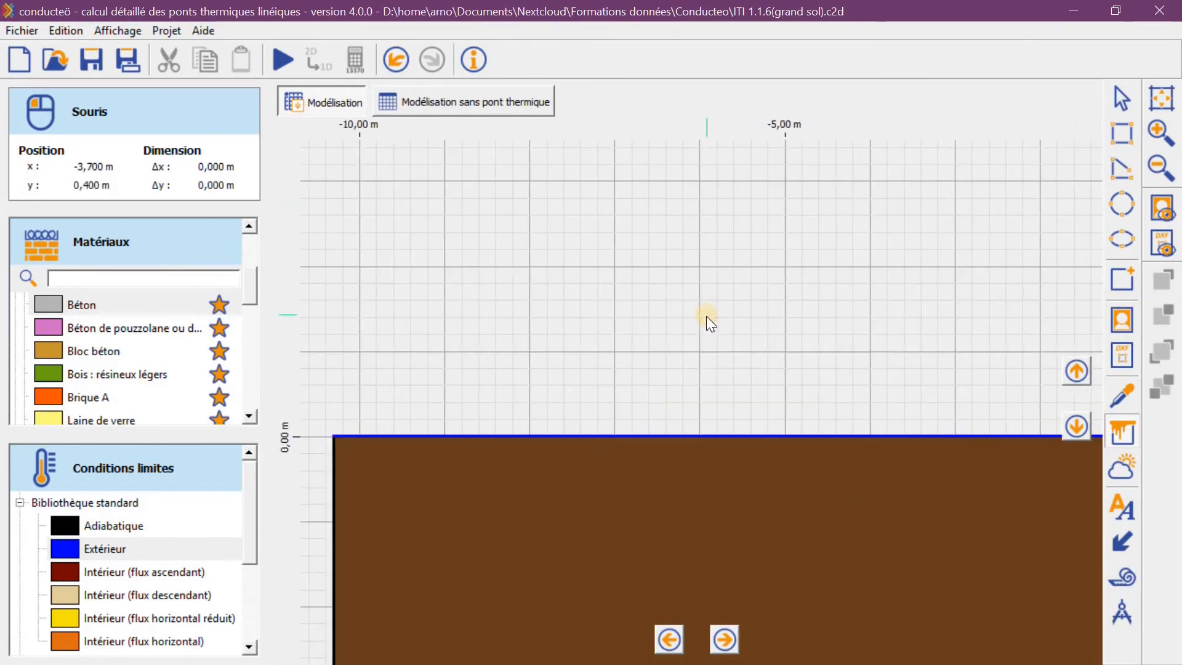
left_click_drag(788, 354, 528, 322)
- Apply Intérieur (flux horizontal) to the wall's inner face and Intérieur (flux descendant) to the top of the slab
scroll(813, 345, "up", 1)
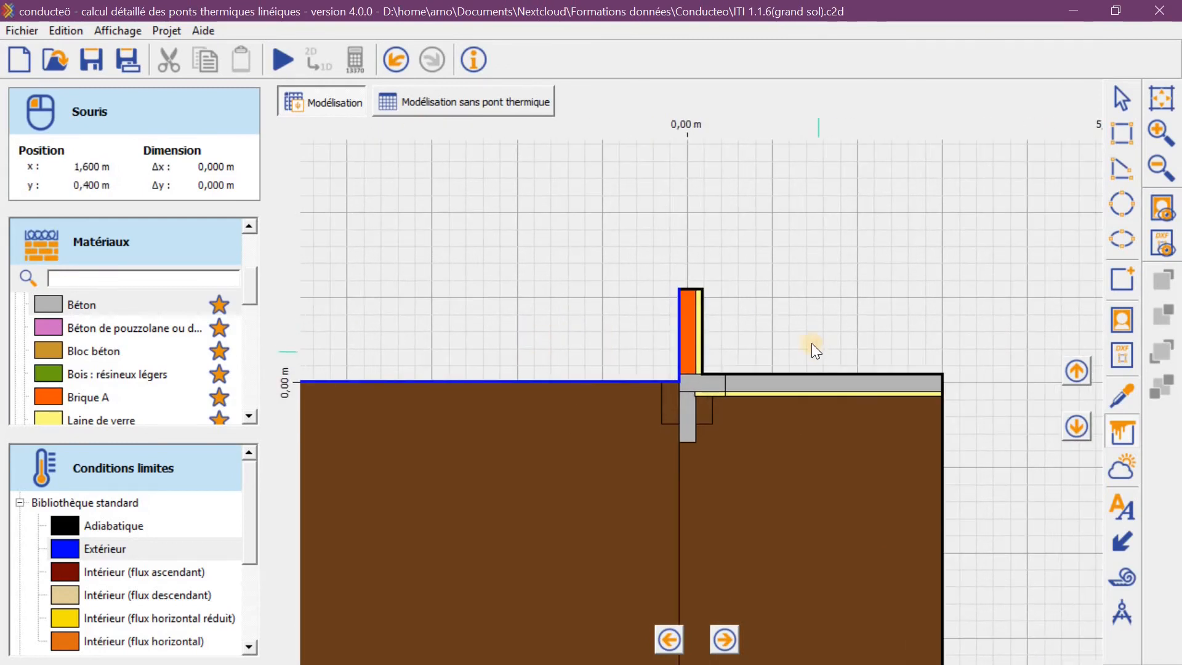
left_click_drag(745, 308, 676, 275)
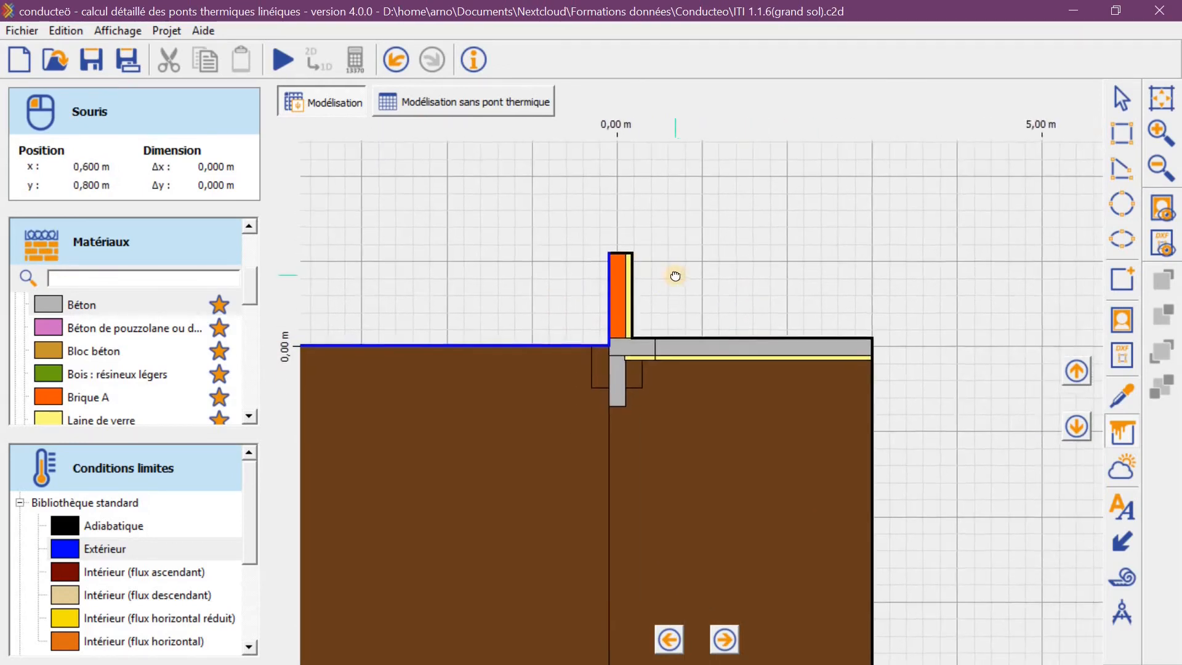
scroll(673, 278, "up", 3)
left_click_drag(81, 642, 588, 267)
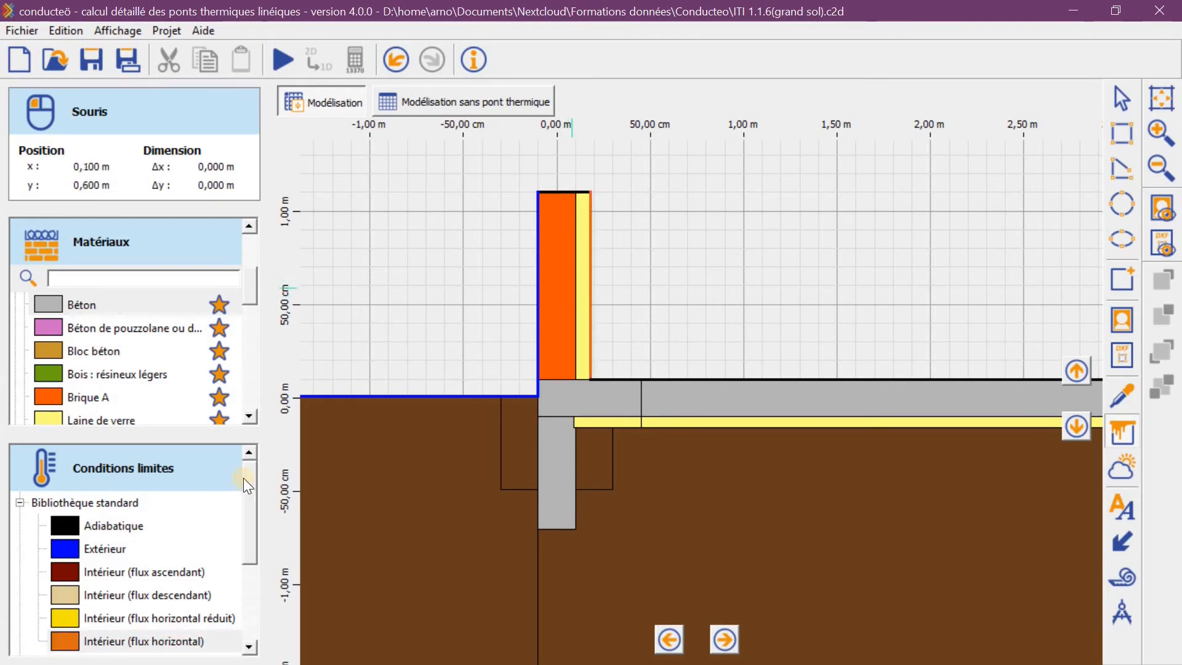
left_click_drag(154, 596, 629, 377)
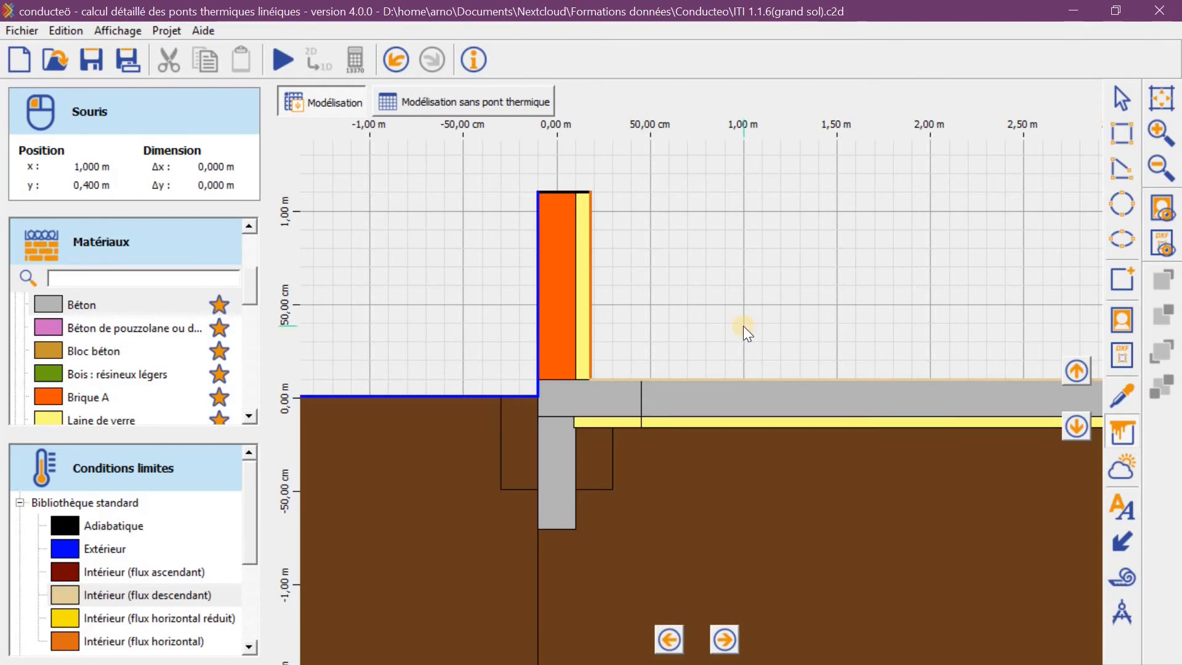
left_click_drag(869, 330, 776, 308)
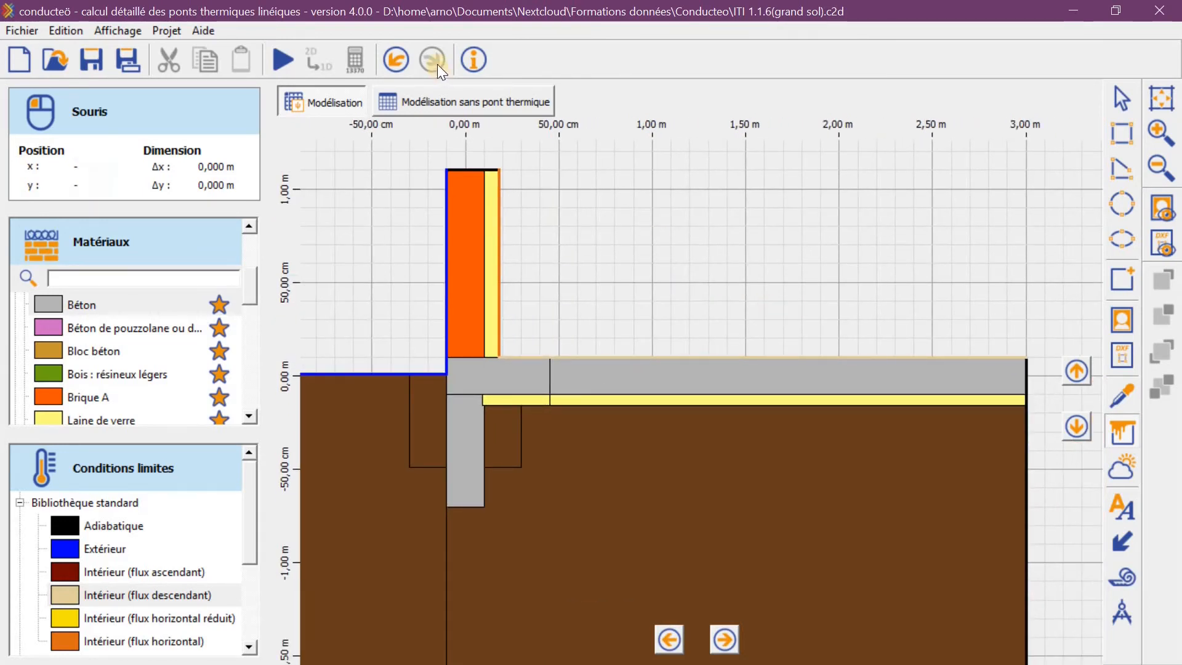
- Switch to the model without thermal bridge, focusing on the wall and slab junction
left_click(460, 93)
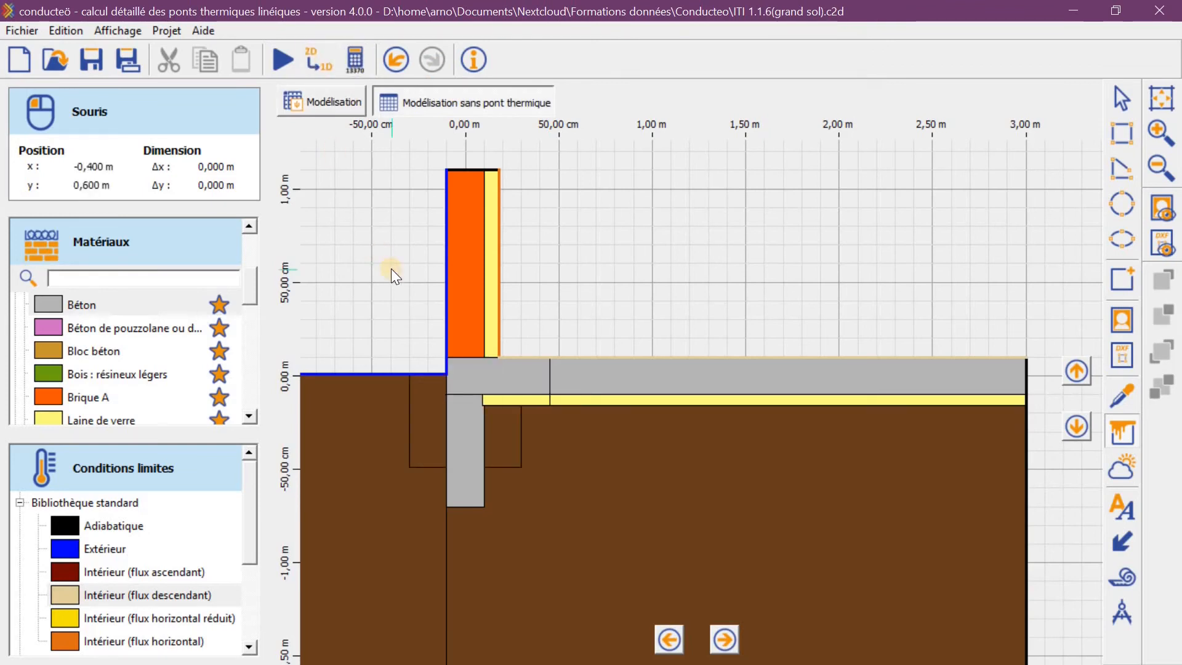
left_click_drag(550, 311, 754, 273)
scroll(659, 356, "up", 1)
left_click_drag(659, 355, 551, 295)
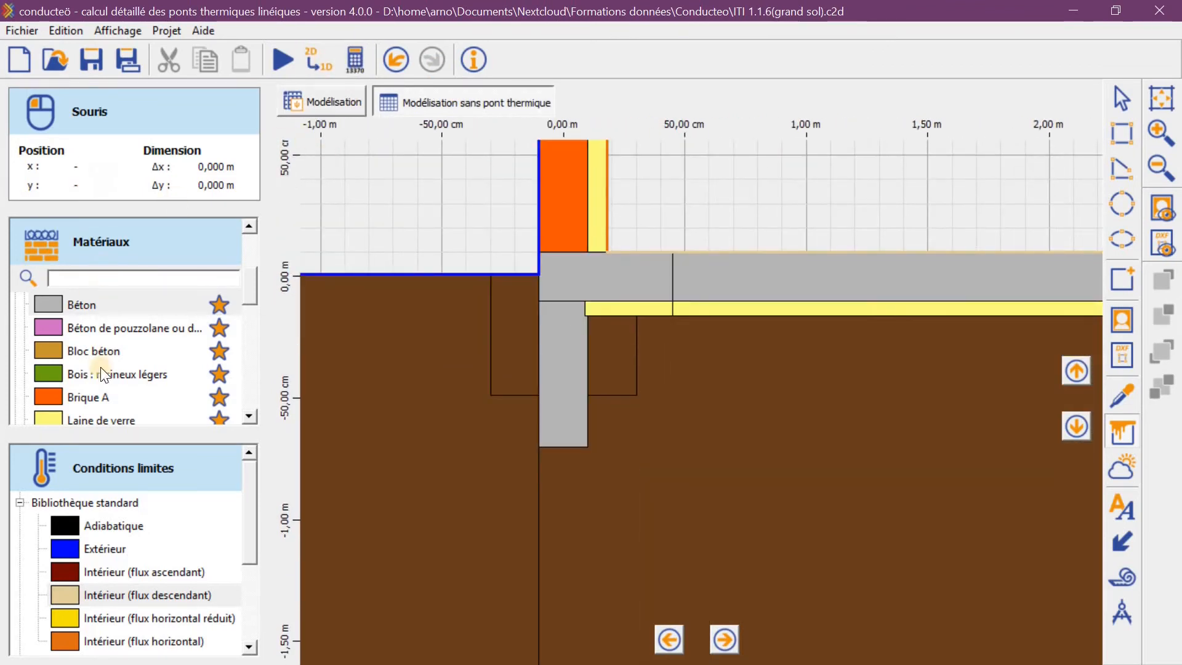
- Cut the wall and slab junction out of the model with an extrusion rectangle about 0.28 m wide and 0.26 m high
left_click(1123, 99)
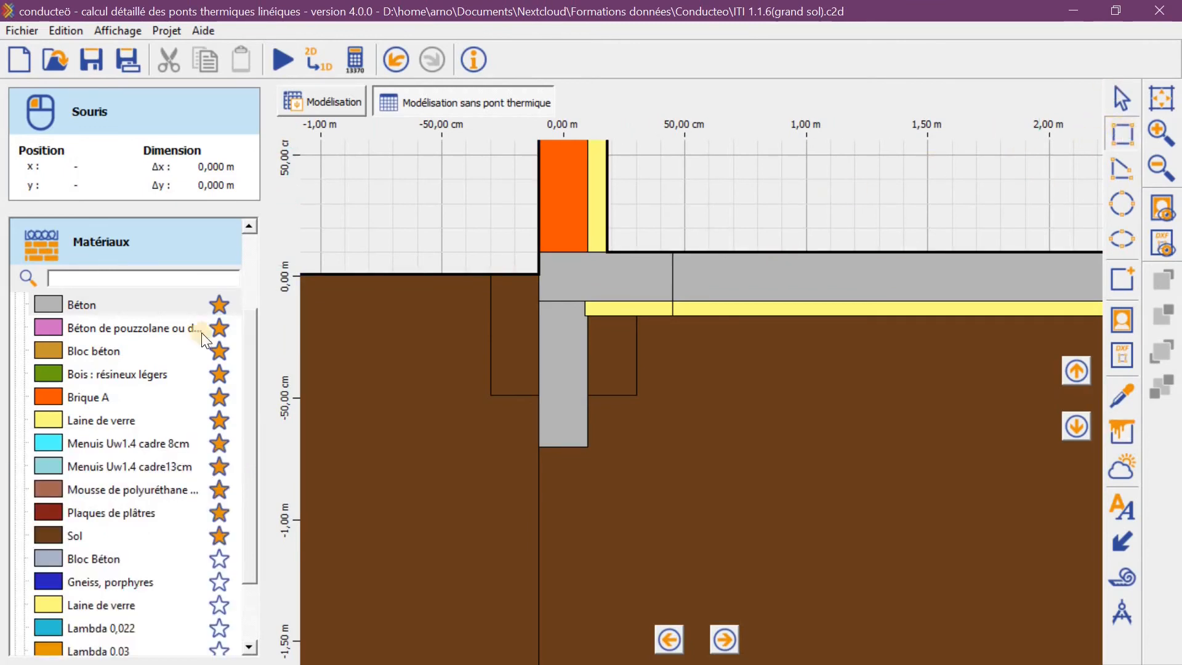
left_click_drag(249, 335, 249, 252)
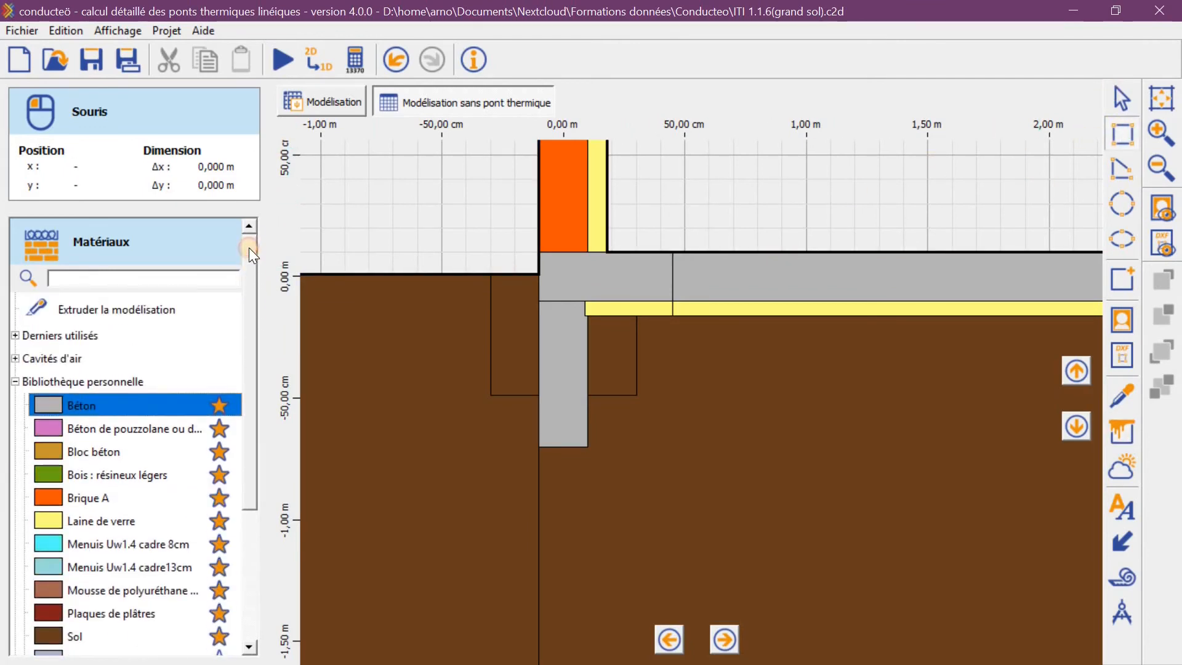
left_click(92, 302)
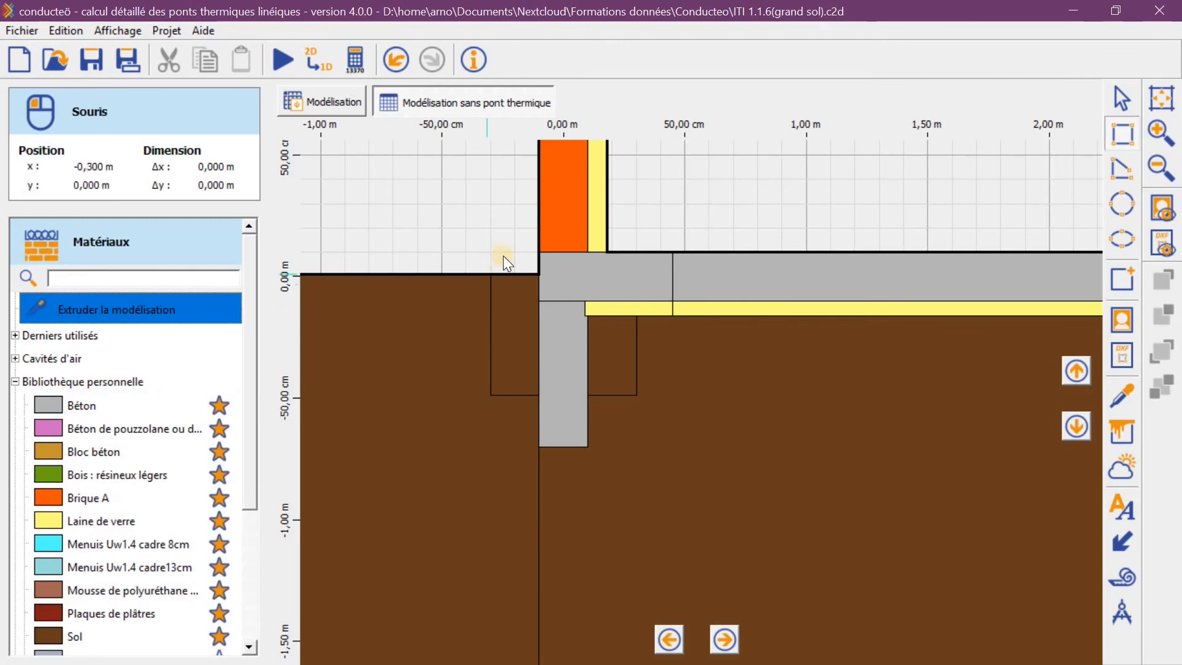
scroll(524, 253, "up", 2)
scroll(642, 400, "up", 1)
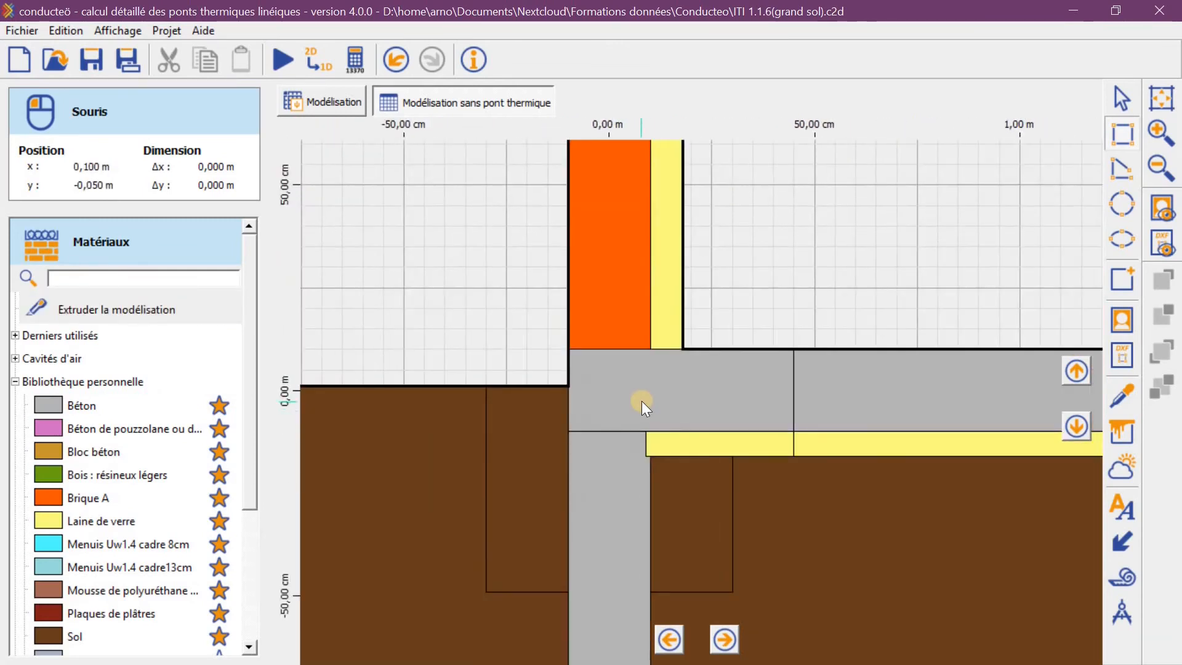
scroll(479, 311, "up", 1)
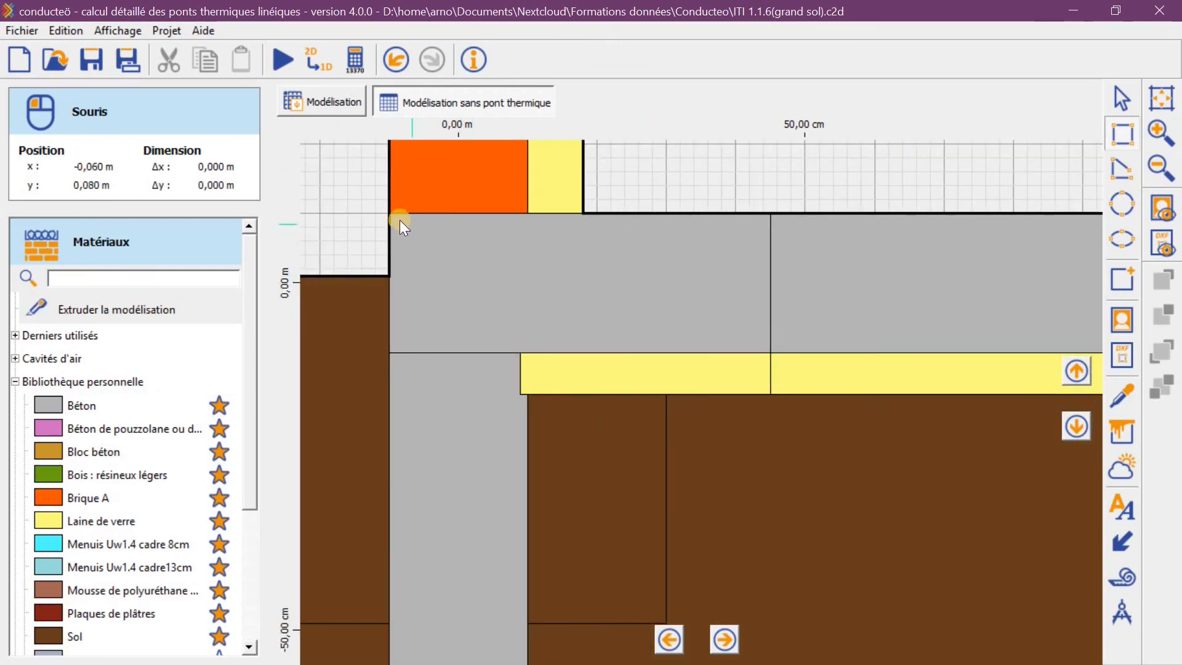
left_click_drag(386, 213, 584, 395)
scroll(582, 370, "down", 1)
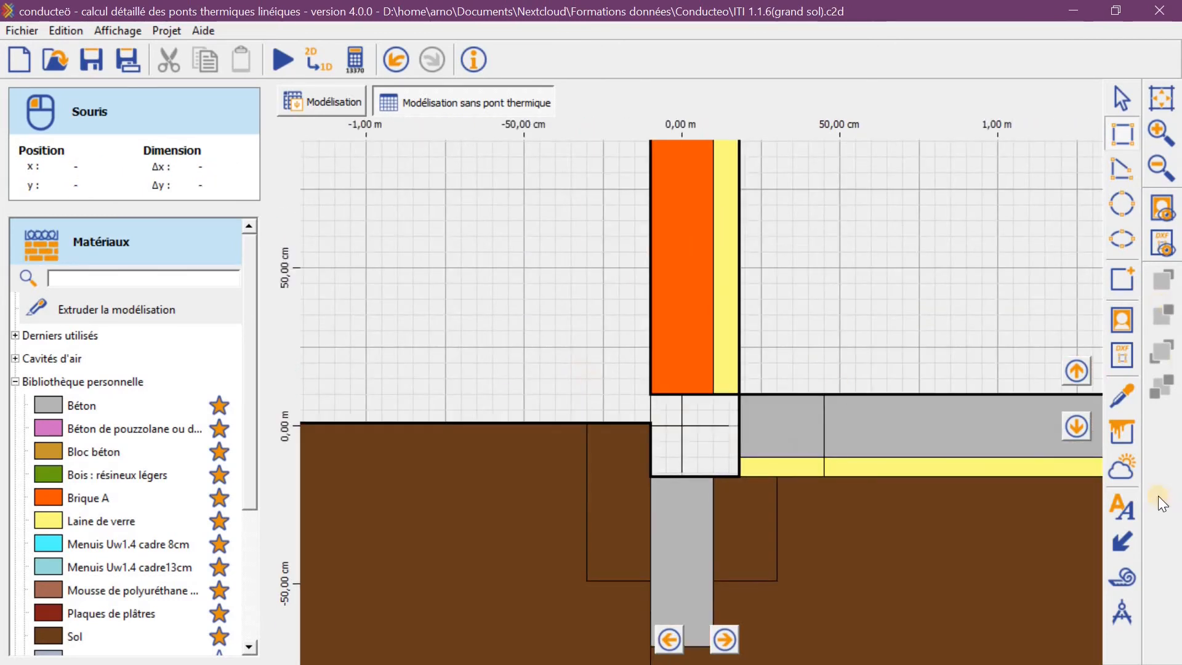
- Display the boundary conditions on the model without thermal bridge and run the thermal bridge calculation
left_click(1115, 435)
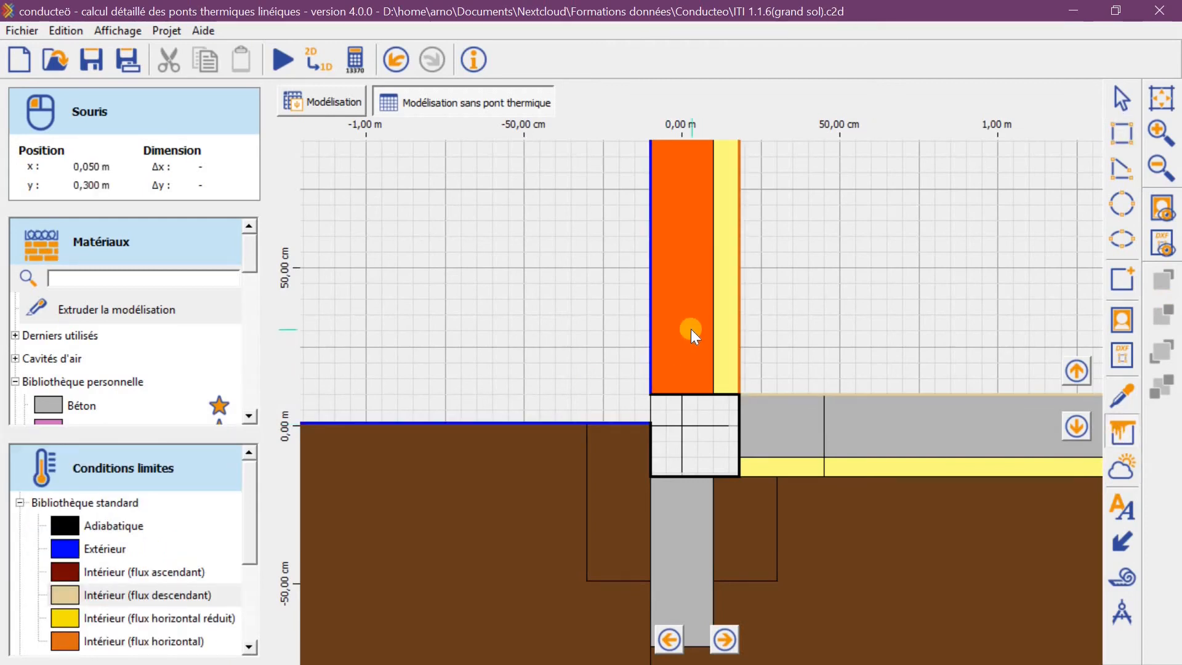
scroll(691, 329, "down", 3)
scroll(813, 317, "up", 2)
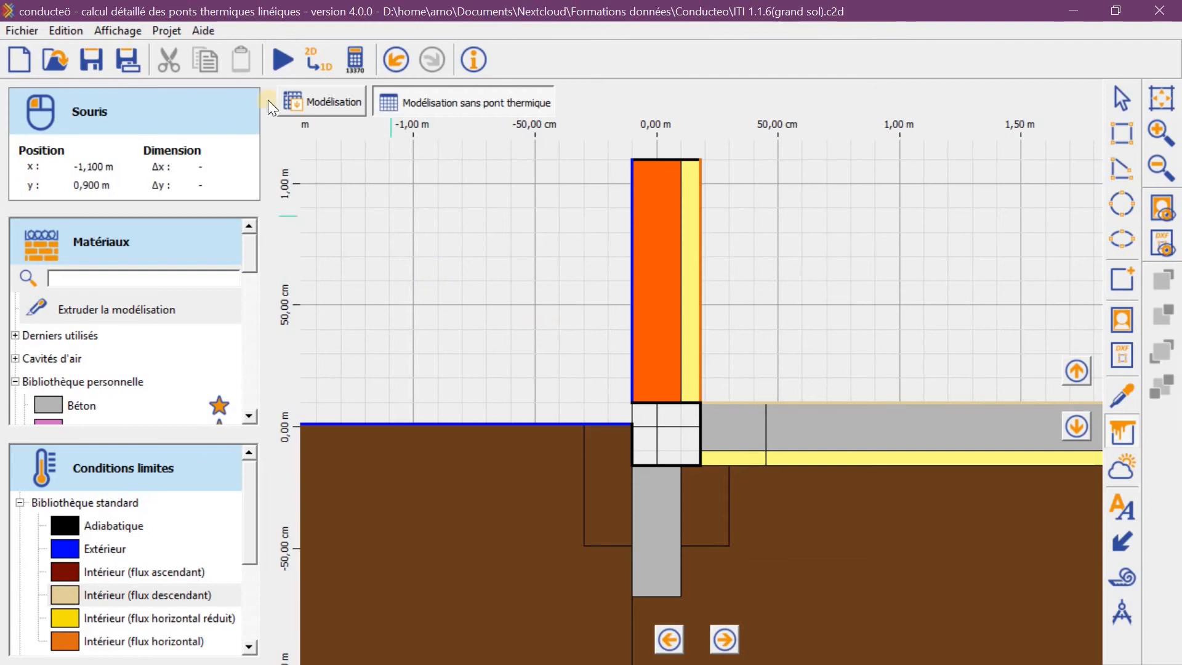
left_click(282, 55)
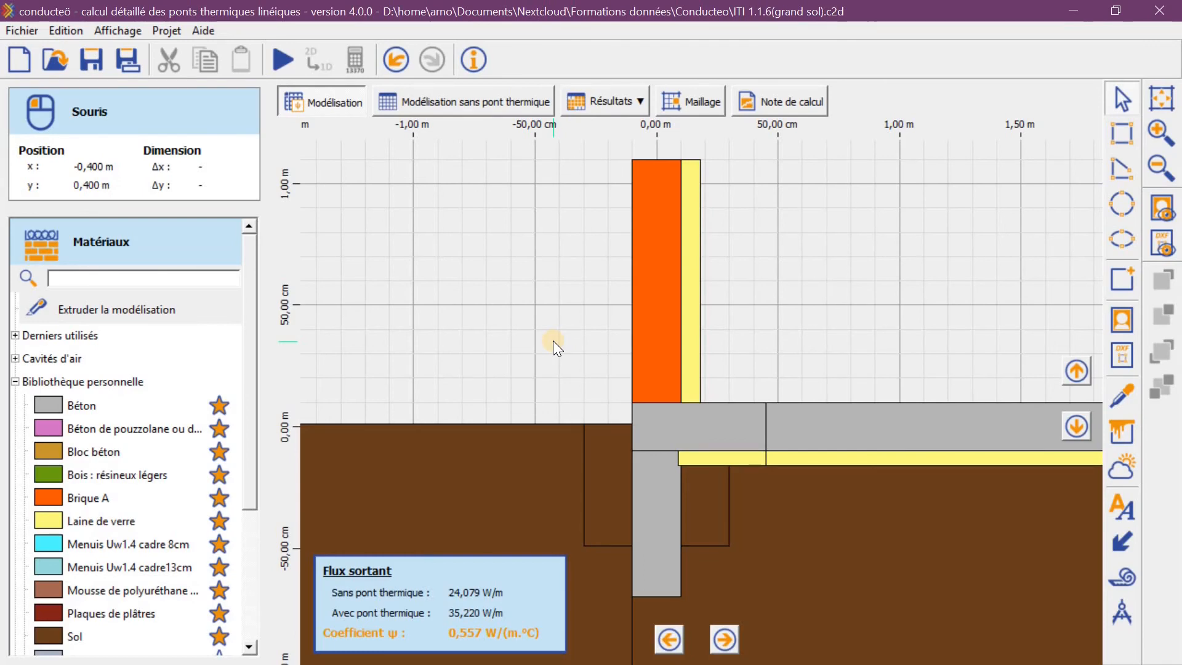
- Compare the full ground extent of the calculated large-ground model with the model geometry in the open ITI 1.1.6.c2d project
scroll(553, 340, "down", 3)
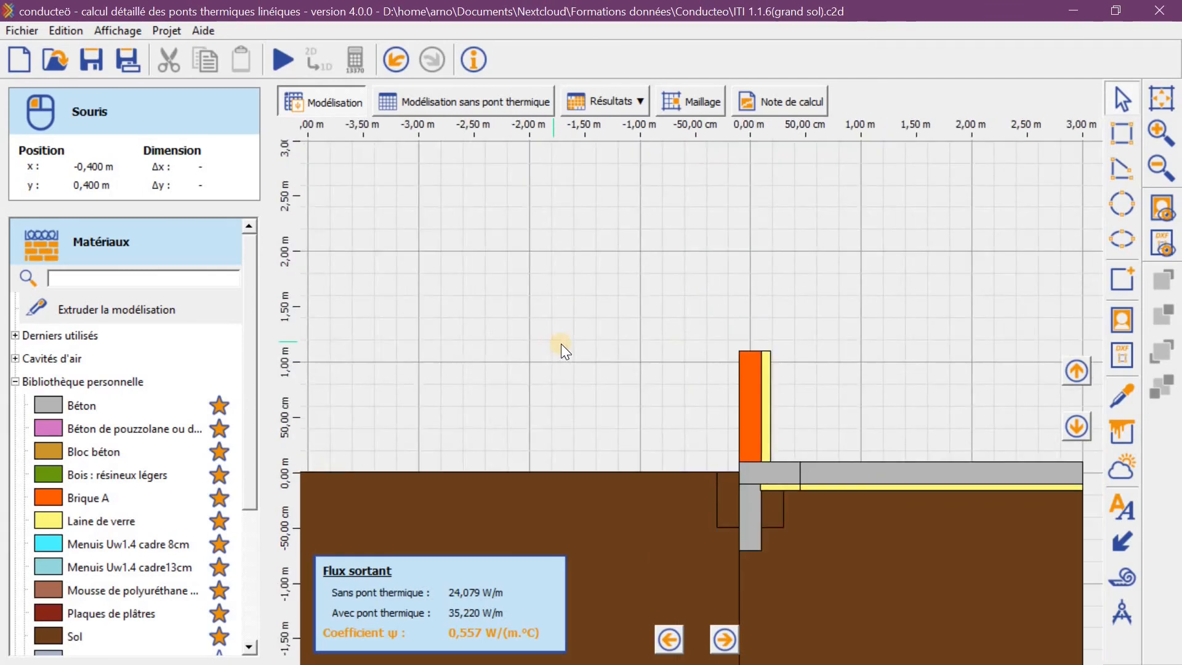
scroll(601, 356, "down", 2)
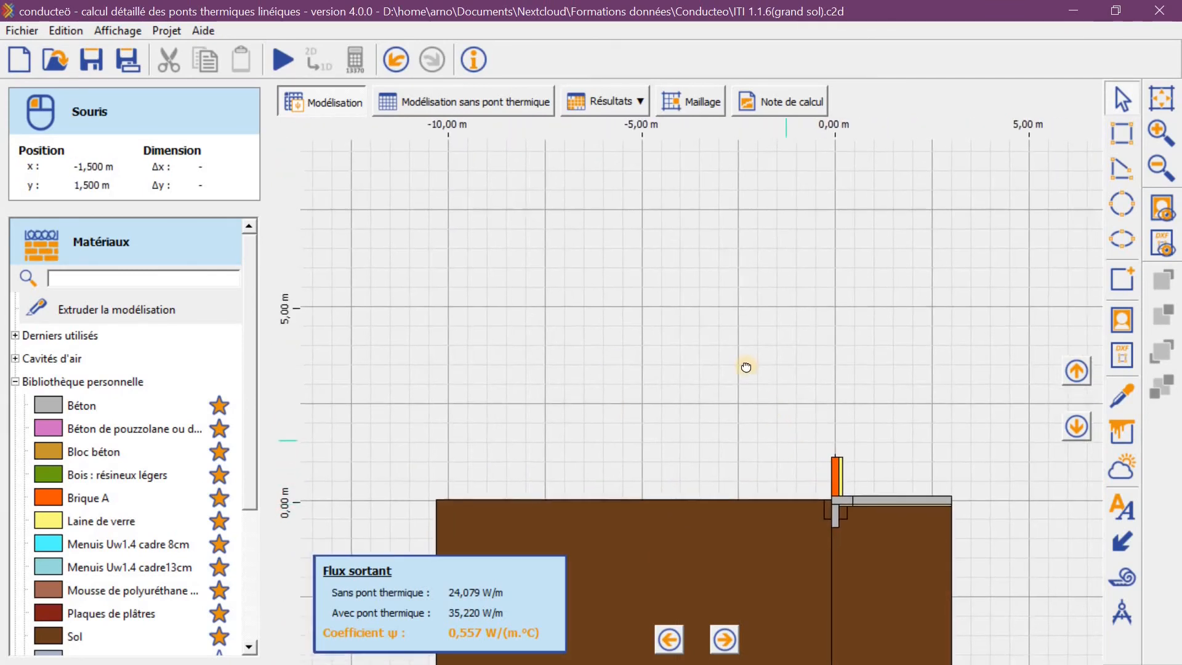
left_click_drag(771, 415, 665, 197)
key("alt+Tab")
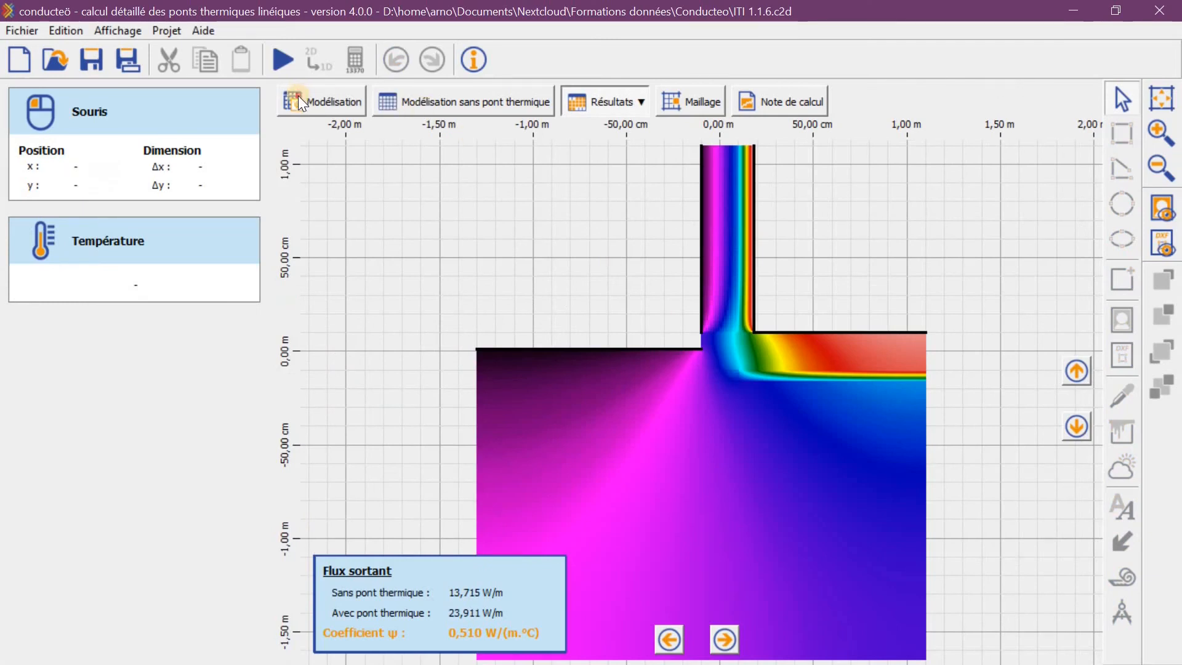
left_click(299, 97)
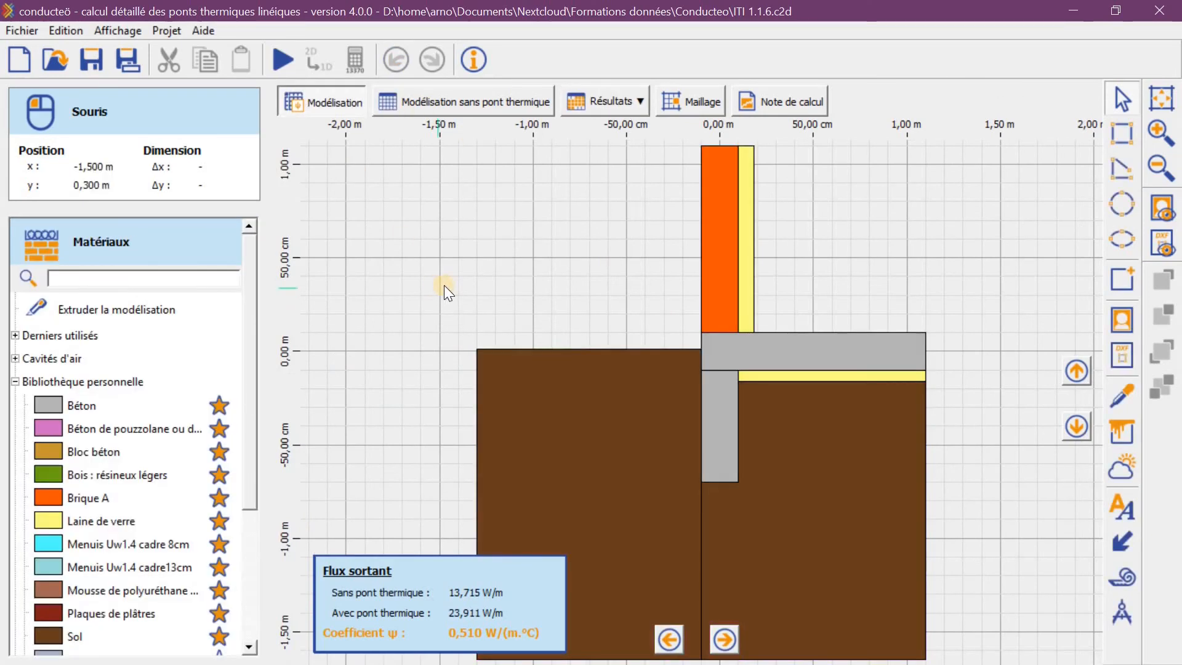
scroll(444, 285, "down", 1)
scroll(505, 290, "down", 2)
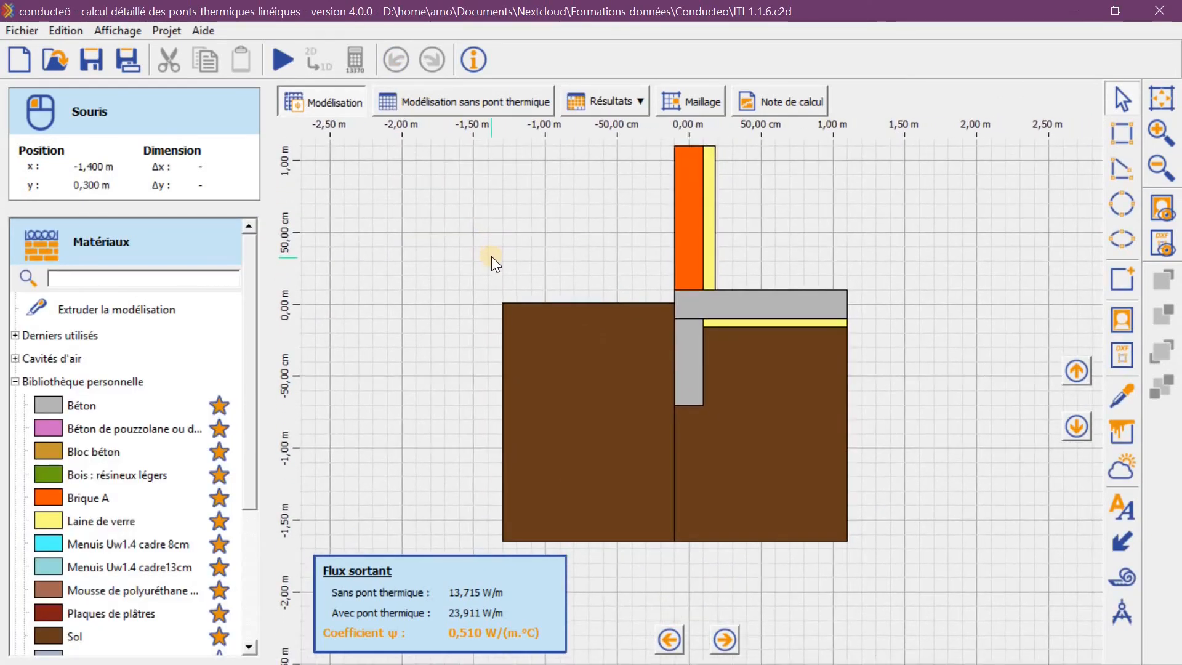
left_click_drag(872, 315, 810, 343)
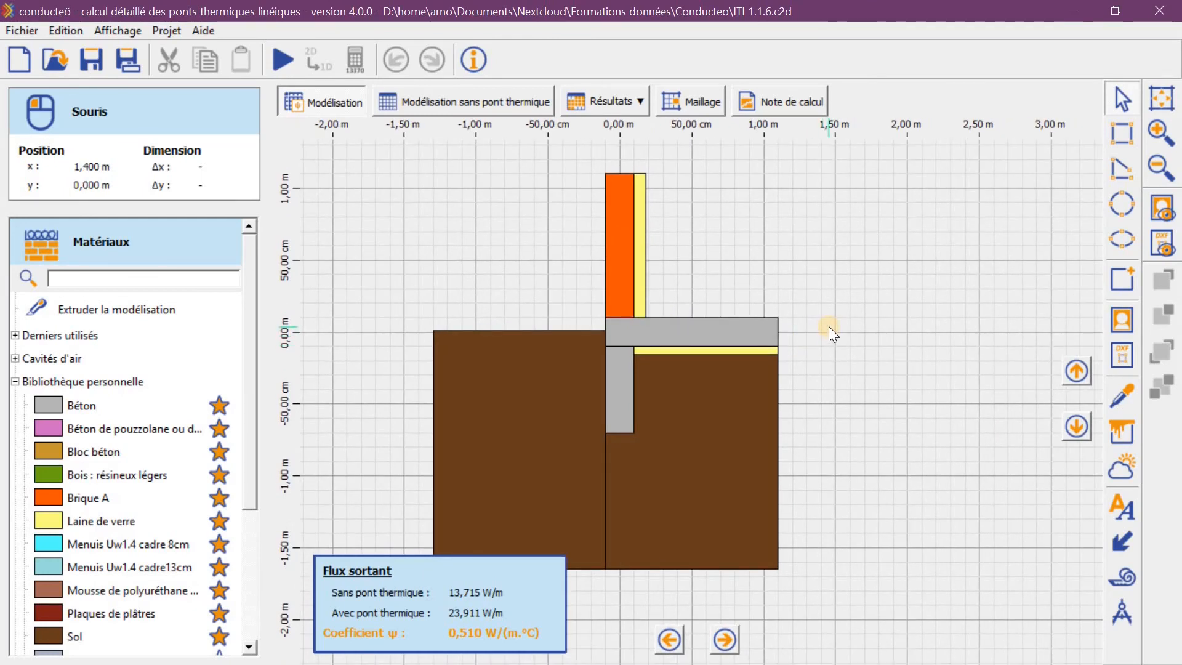